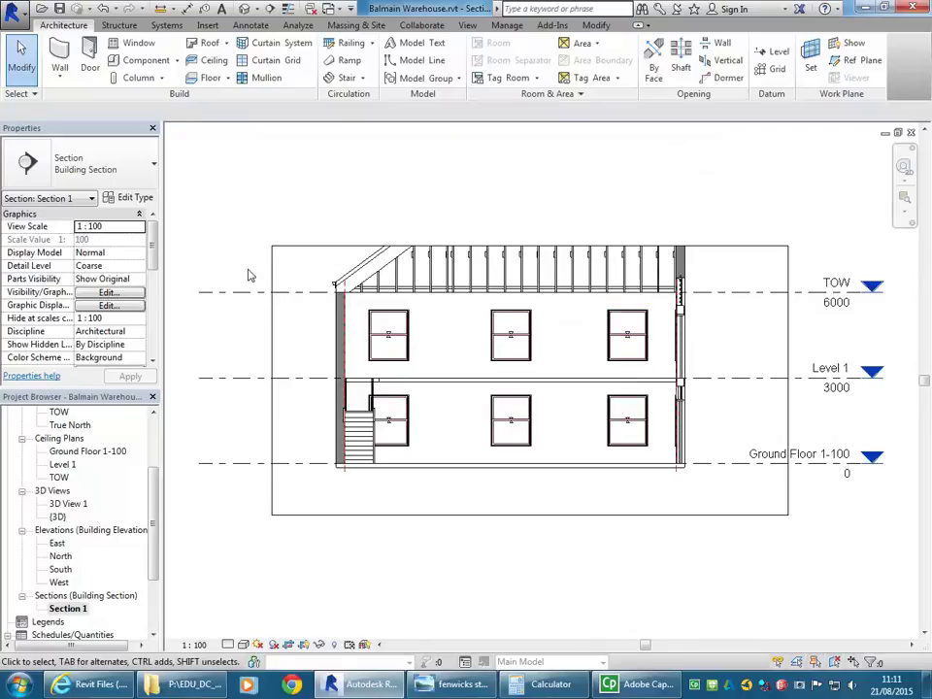
- Measure the vertical distance from the roof's upper eave edge to the top outer corner of the wall, dismissing the save reminder
scroll(311, 403, "up", 4)
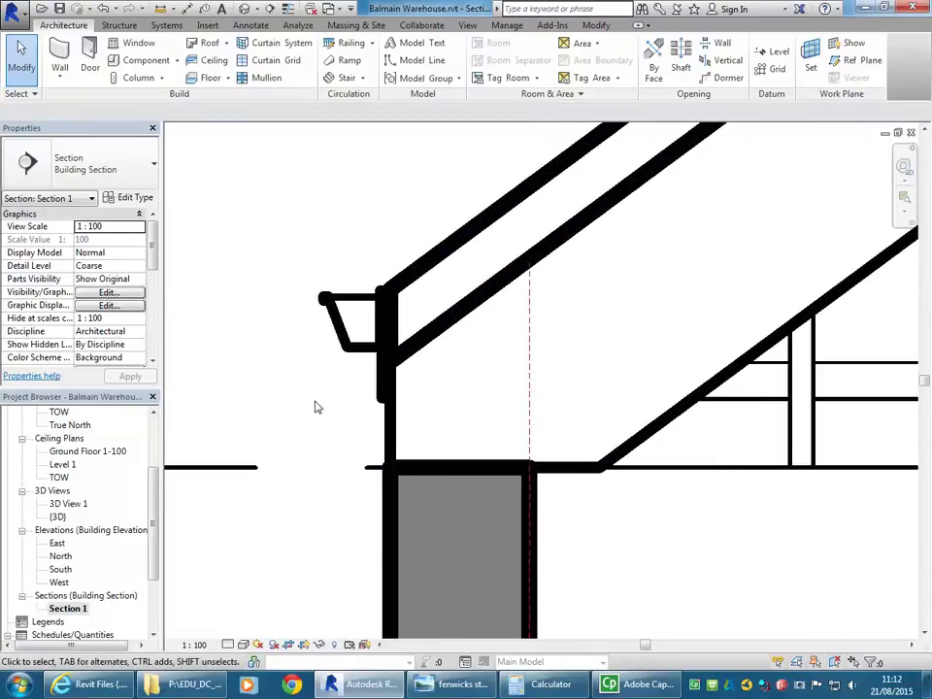
middle_click_drag(317, 408, 329, 407)
scroll(330, 407, "up", 1)
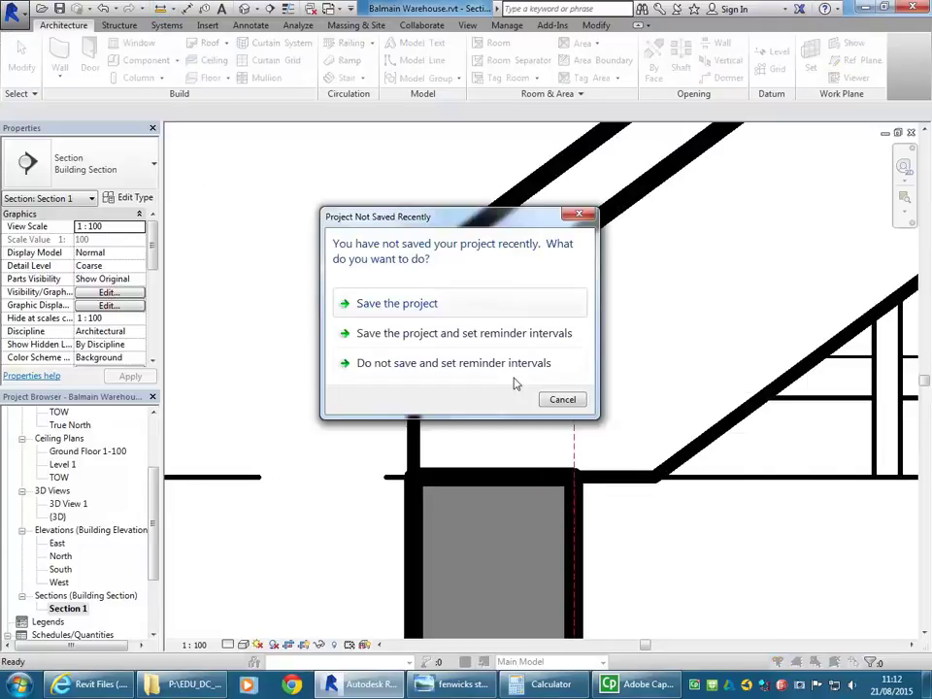
left_click(561, 400)
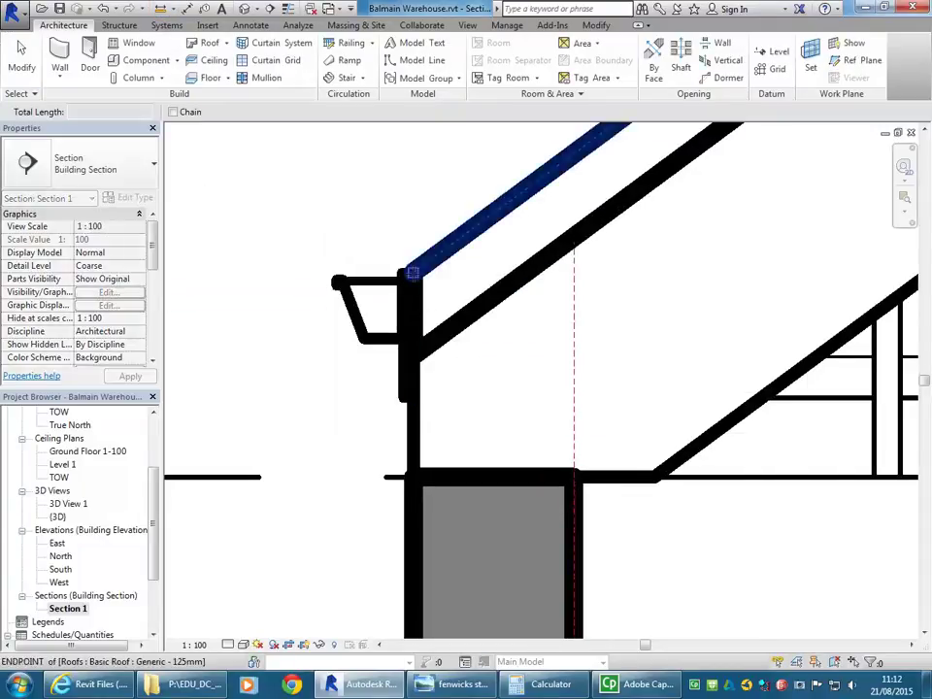
left_click(412, 273)
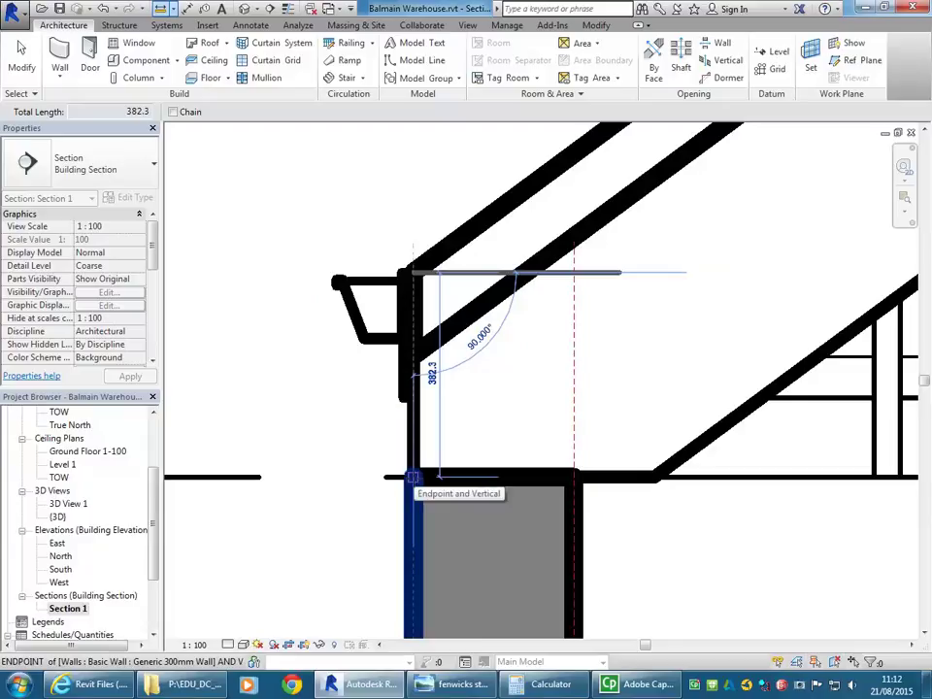
left_click(412, 476)
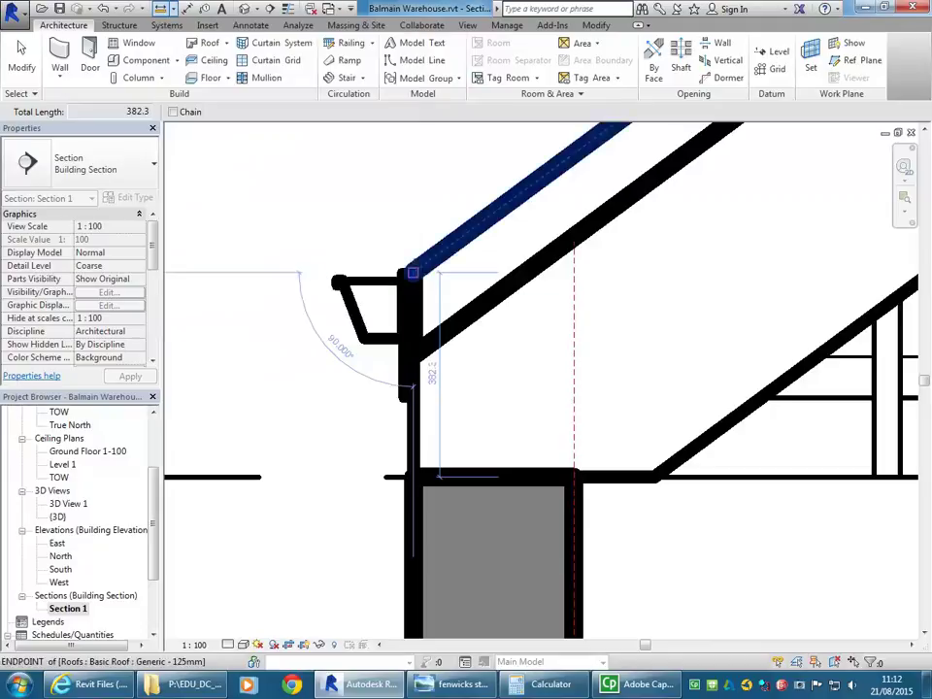
right_click(262, 177)
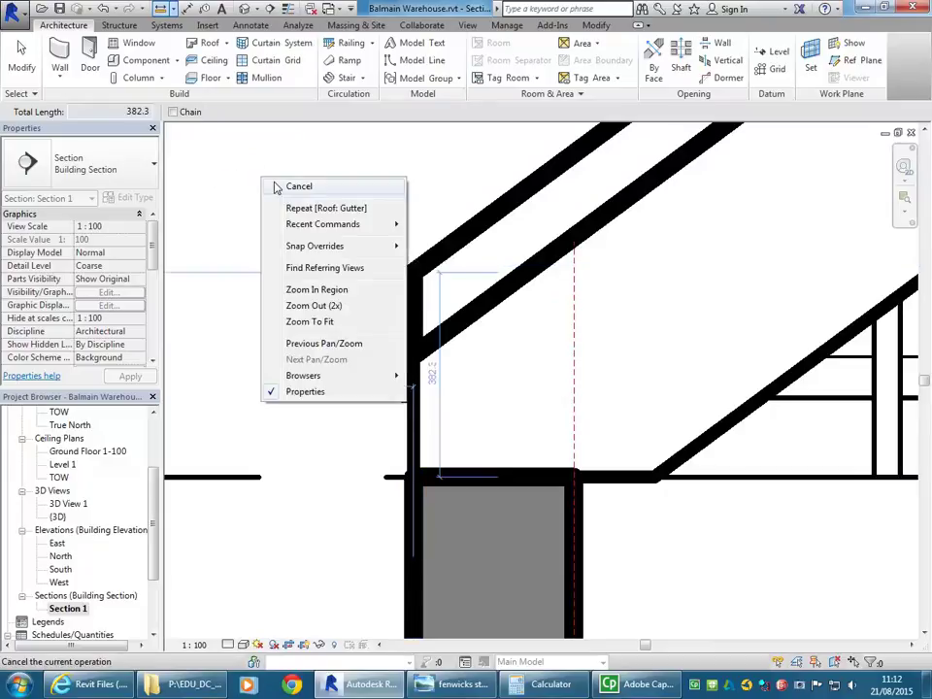
right_click(283, 186)
left_click(306, 191)
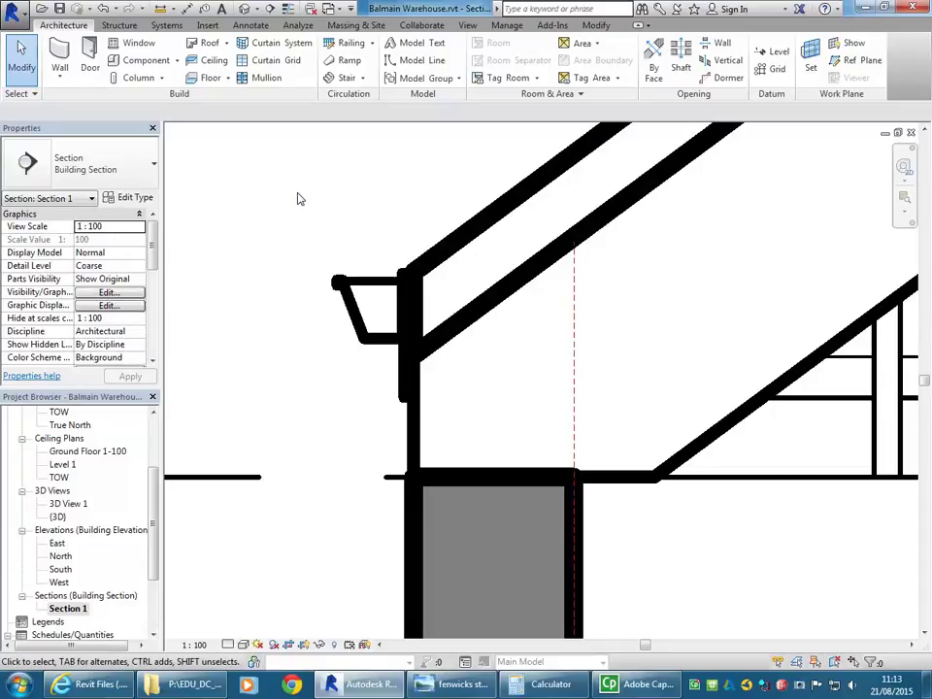
- Extend the top of the section view's crop region upward until it encloses the whole roof
scroll(299, 199, "down", 5)
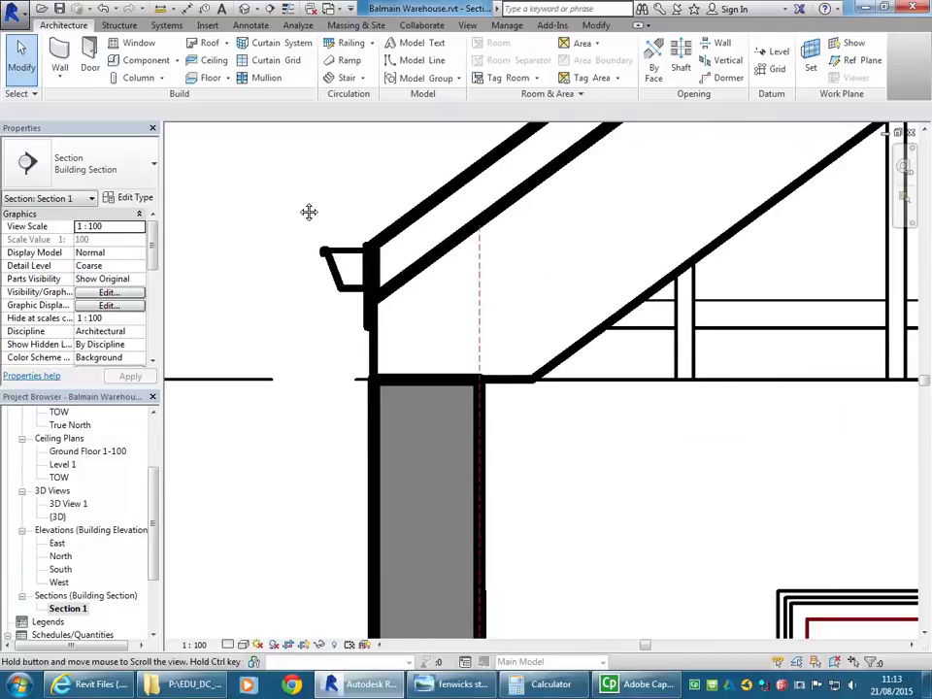
scroll(296, 227, "down", 5)
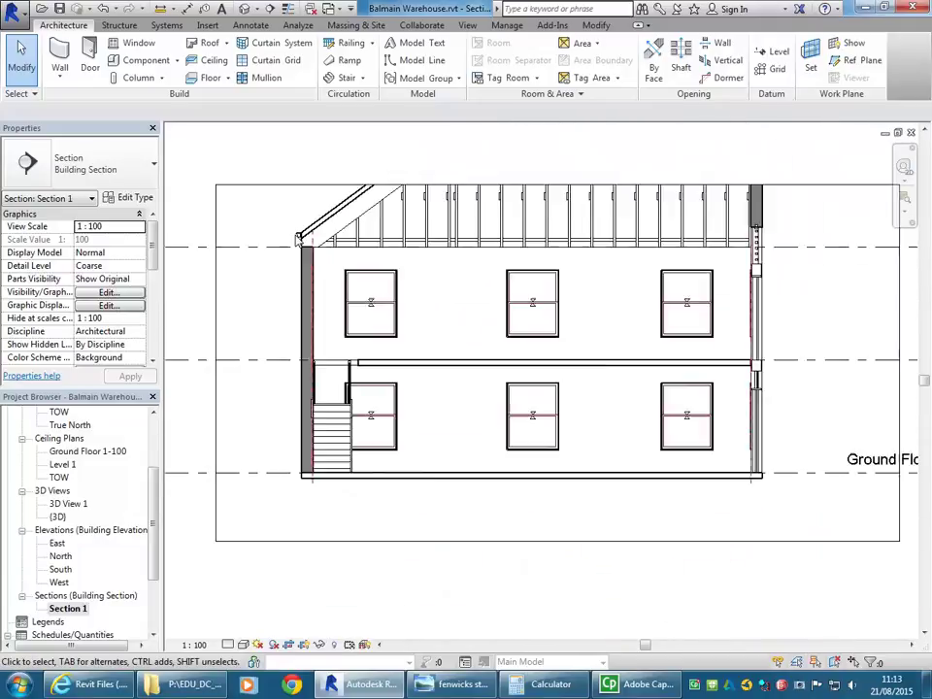
left_click(289, 270)
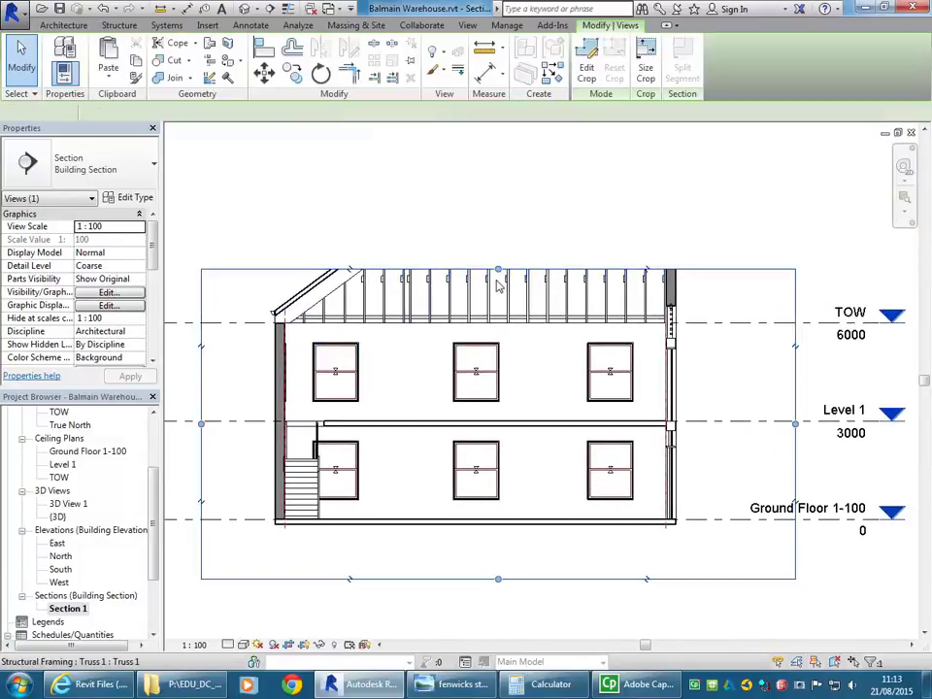
left_click_drag(498, 269, 498, 193)
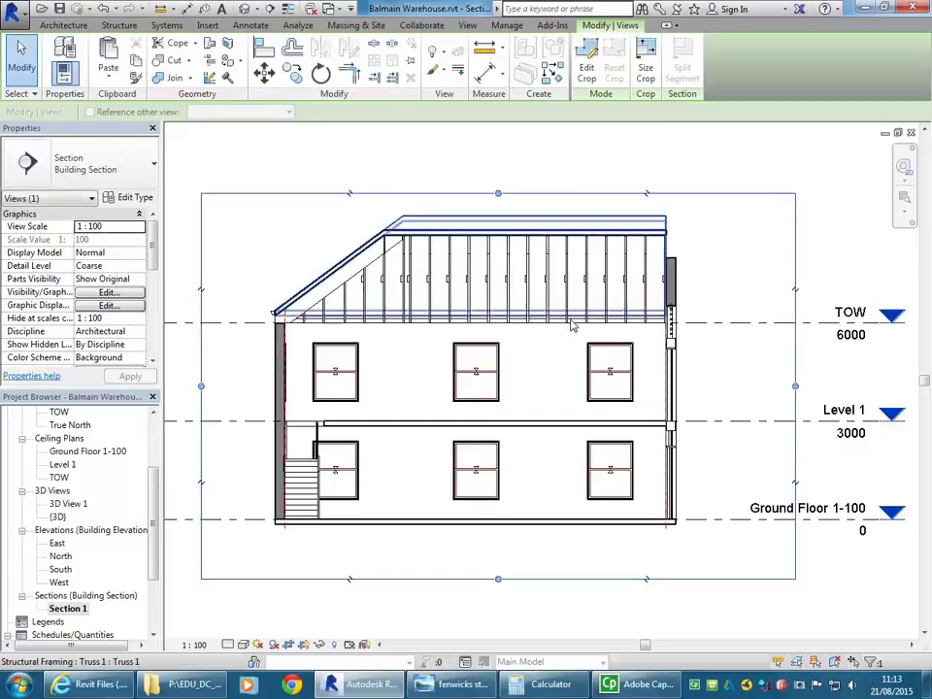
scroll(266, 321, "up", 4)
scroll(266, 321, "down", 3)
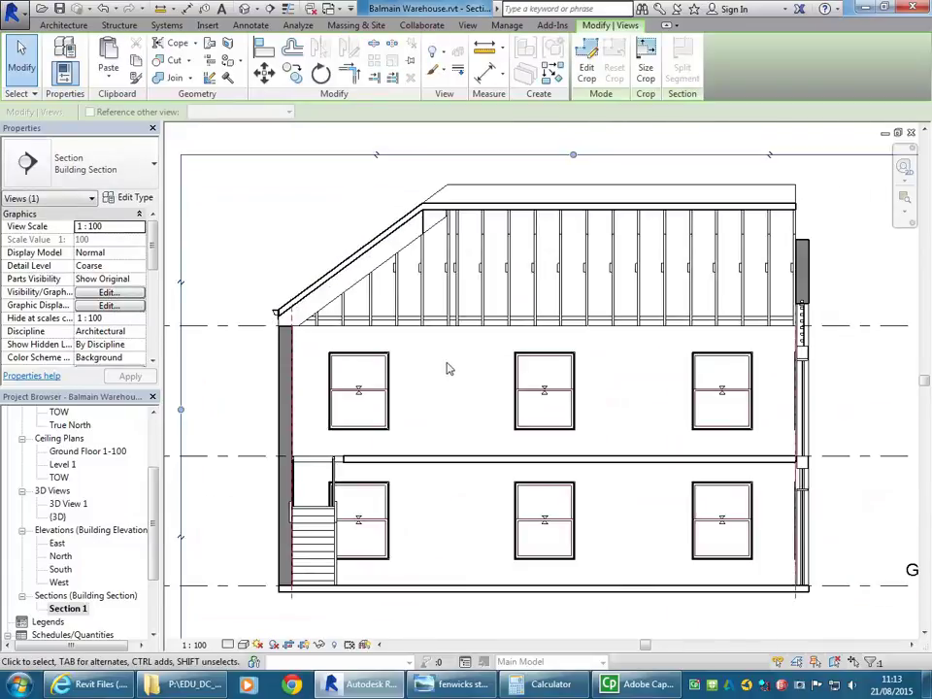
left_click(470, 410)
middle_click_drag(491, 399, 498, 368)
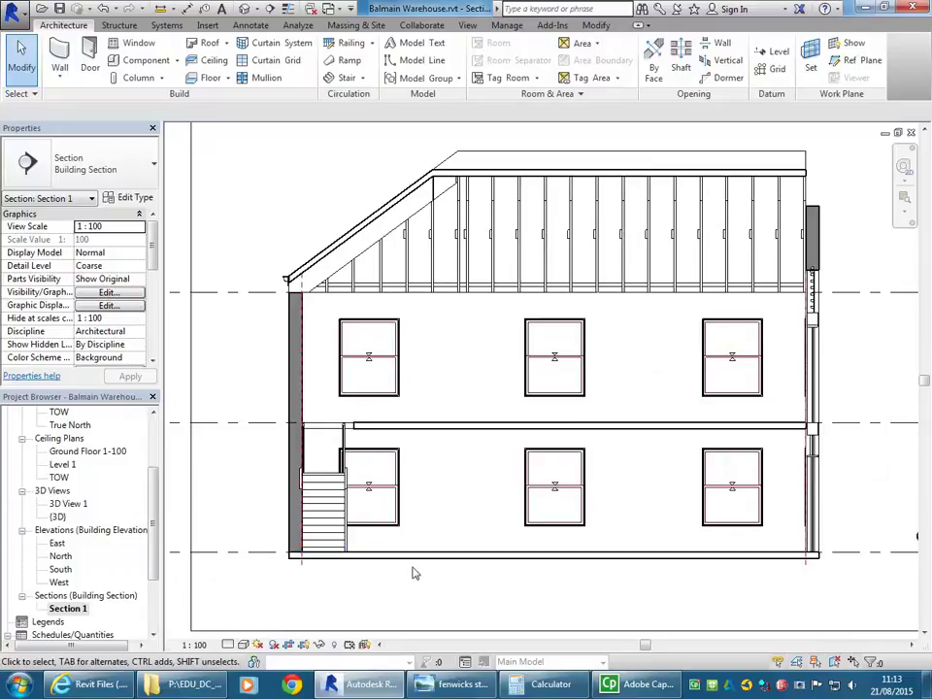
scroll(418, 379, "down", 2)
scroll(410, 381, "up", 1)
scroll(406, 389, "up", 1)
scroll(408, 404, "down", 2)
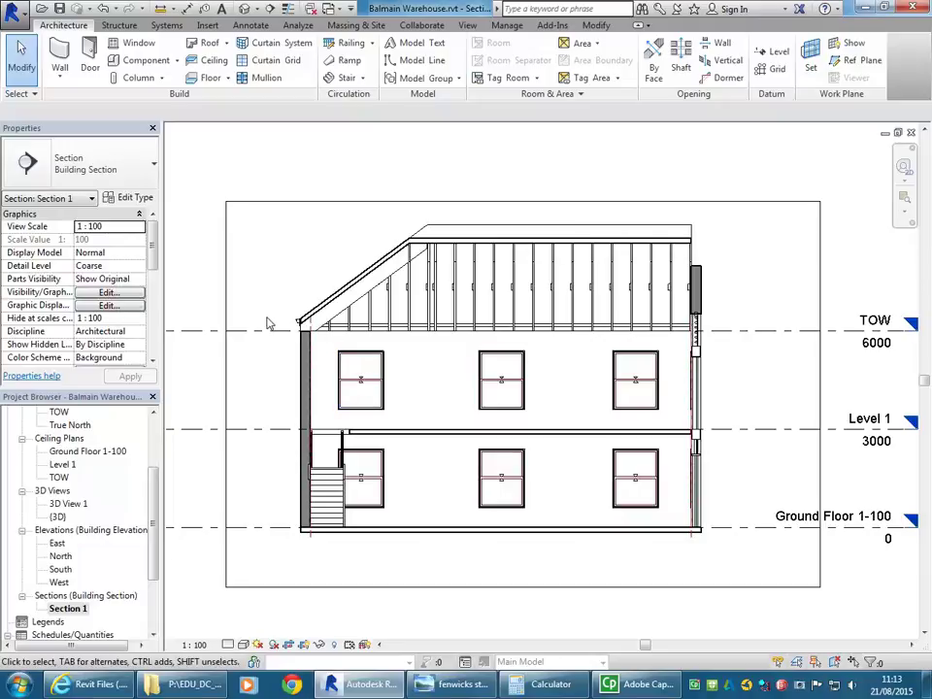
scroll(264, 323, "up", 2)
scroll(302, 260, "down", 3)
middle_click_drag(271, 308, 277, 269)
- Create a new family from the Metric Profile.rft template
left_click(12, 11)
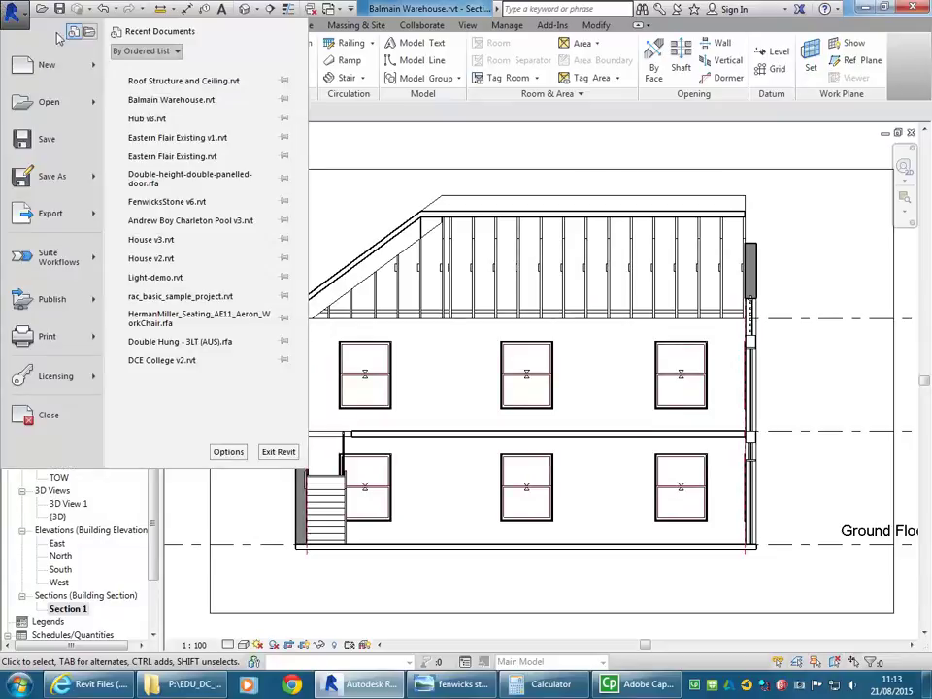
mouse_move(95, 70)
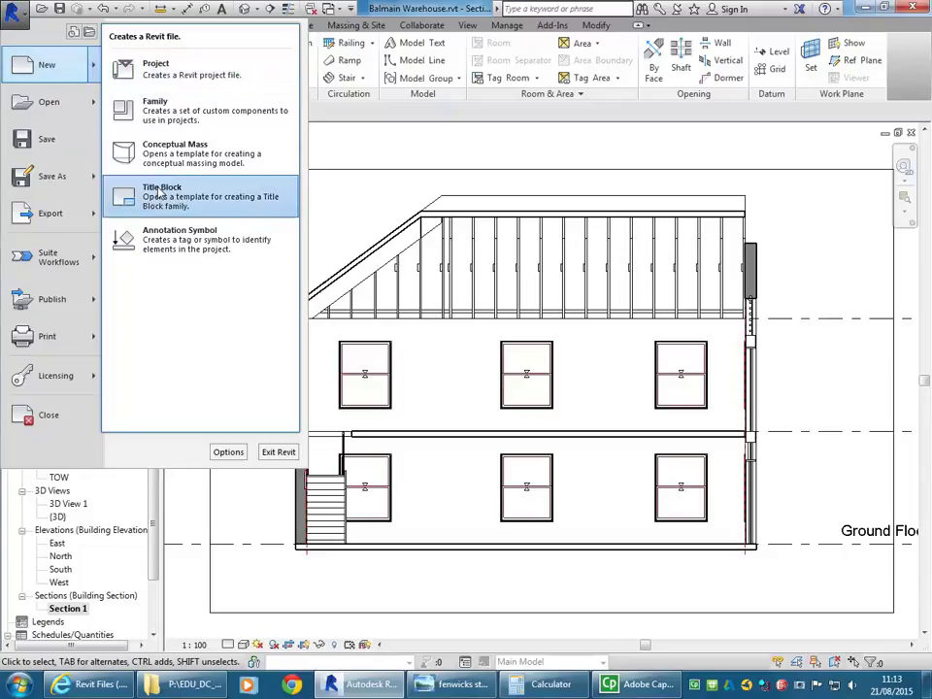
left_click(157, 114)
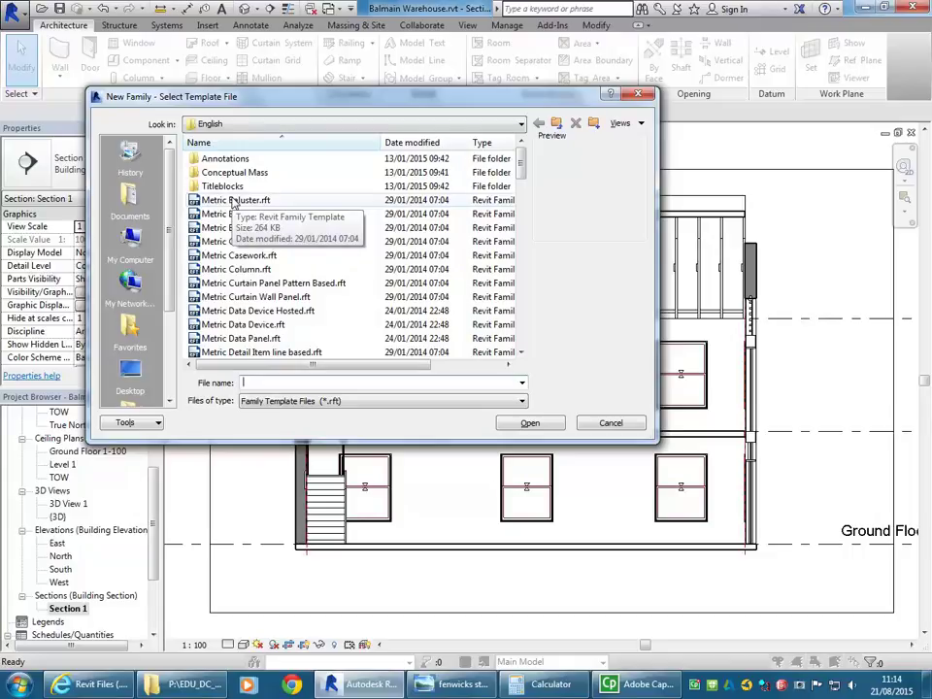
mouse_move(525, 175)
left_mouse_down()
mouse_move(523, 204)
mouse_move(529, 146)
mouse_move(518, 282)
left_mouse_up()
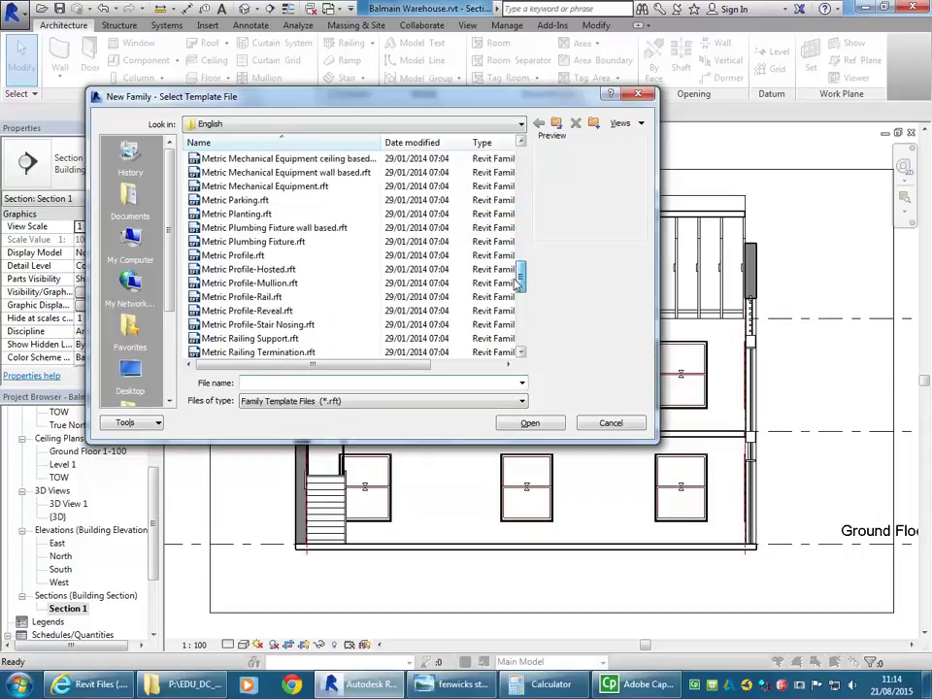
left_click(262, 256)
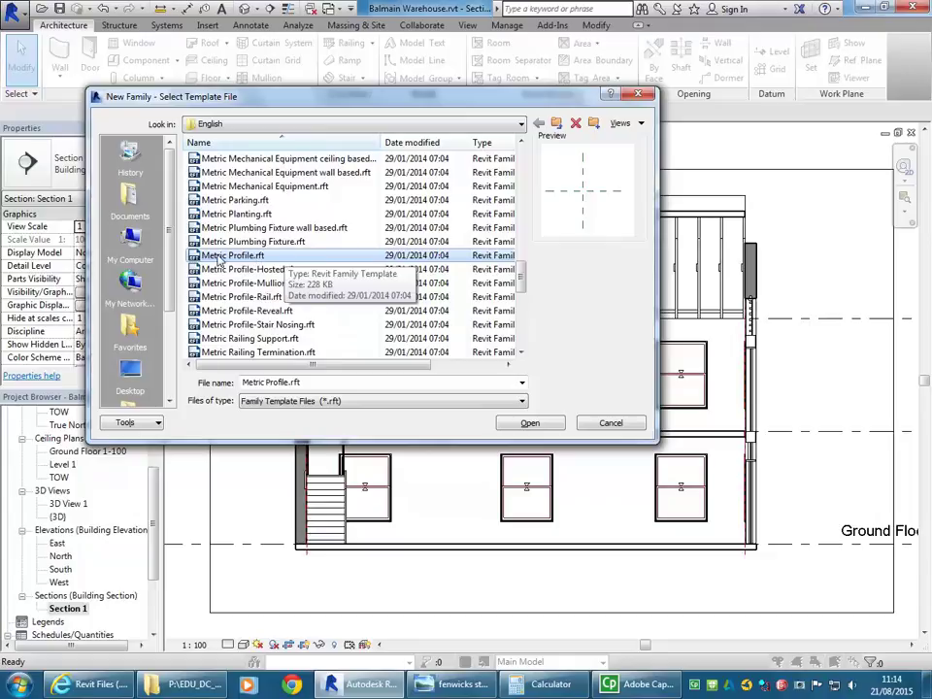
double_click(198, 257)
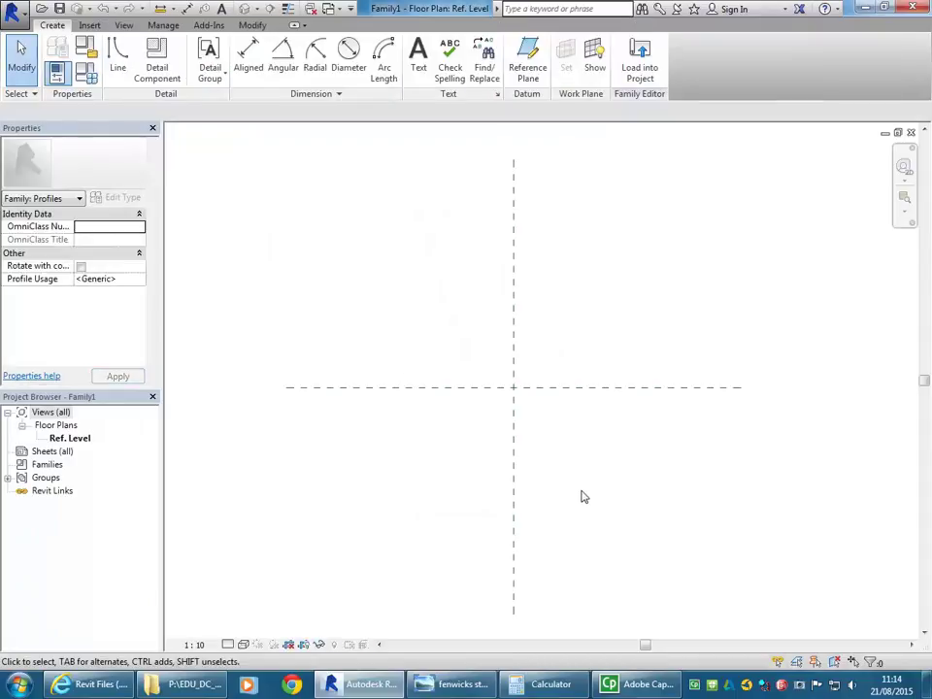
- Draw a 20 mm wide by 400 mm deep rectangle down and to the right from the intersection of the reference planes
middle_click_drag(533, 481, 406, 418)
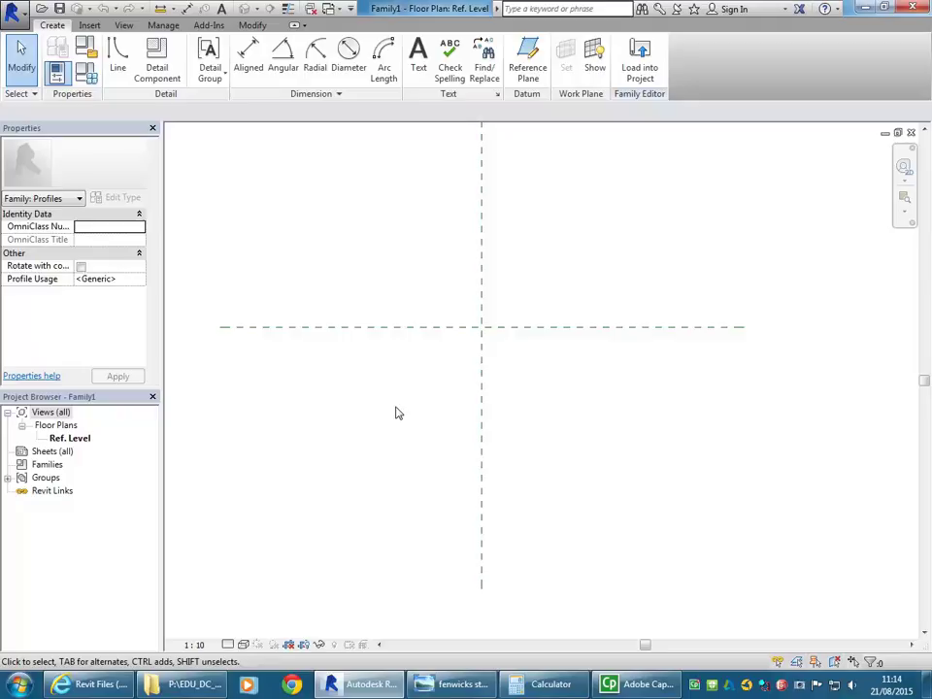
middle_click_drag(397, 413, 394, 290)
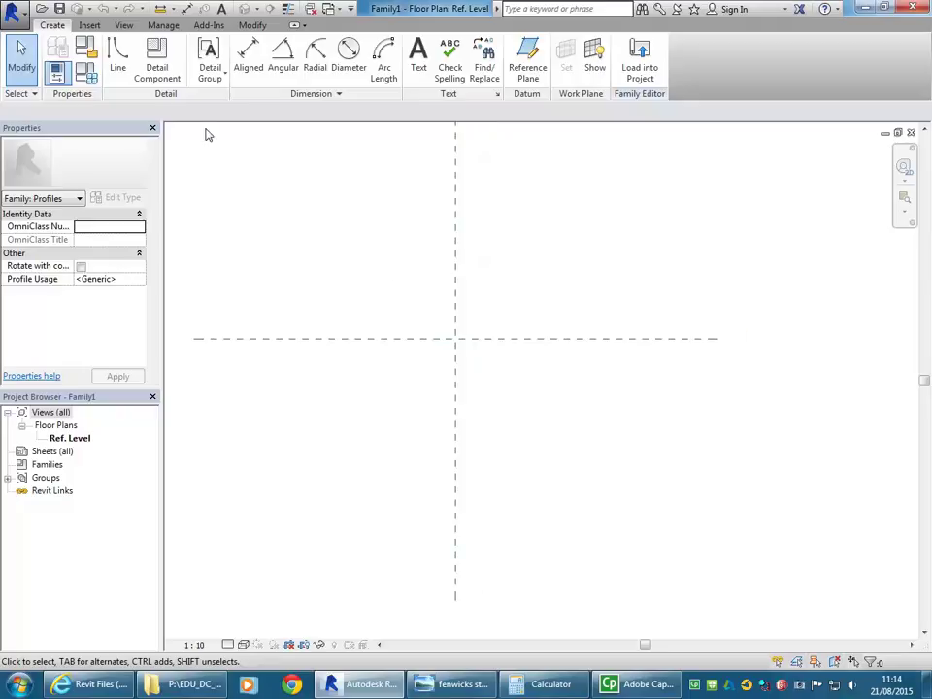
middle_click_drag(311, 262, 318, 272)
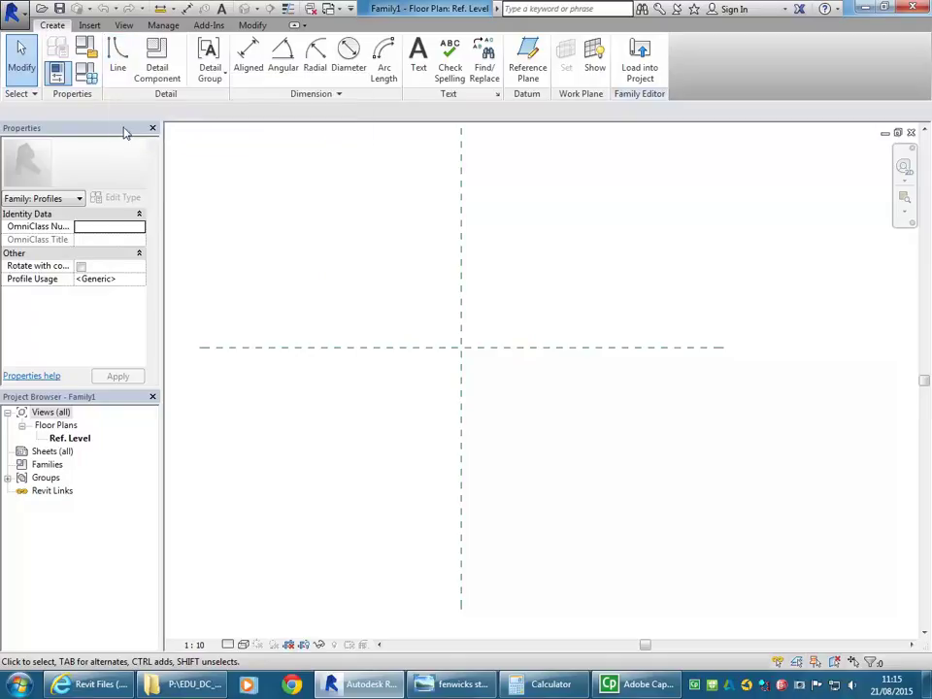
left_click(120, 68)
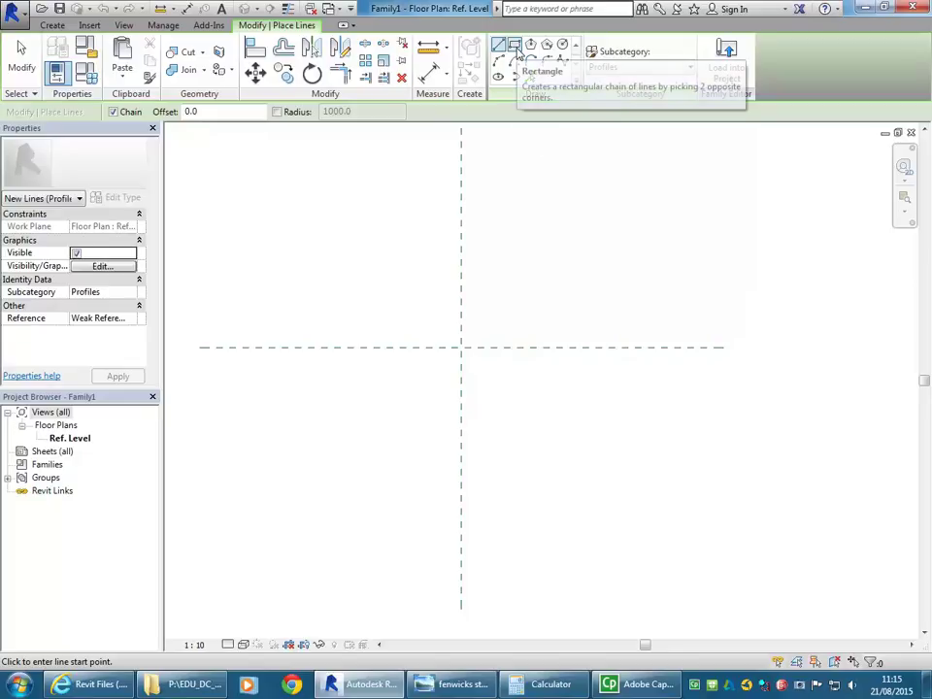
left_click(515, 48)
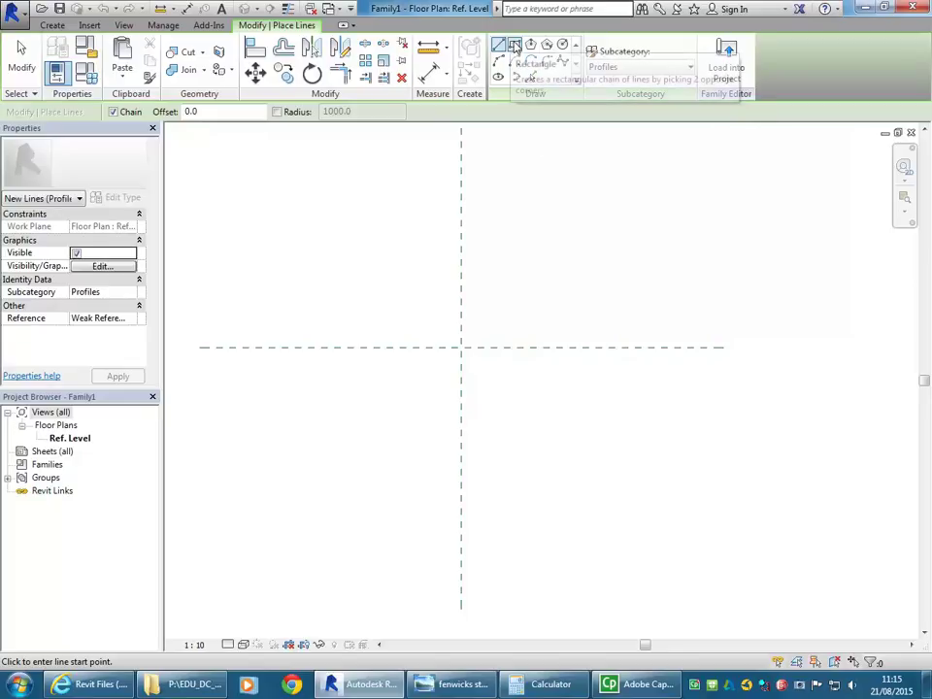
middle_click_drag(398, 260, 400, 222)
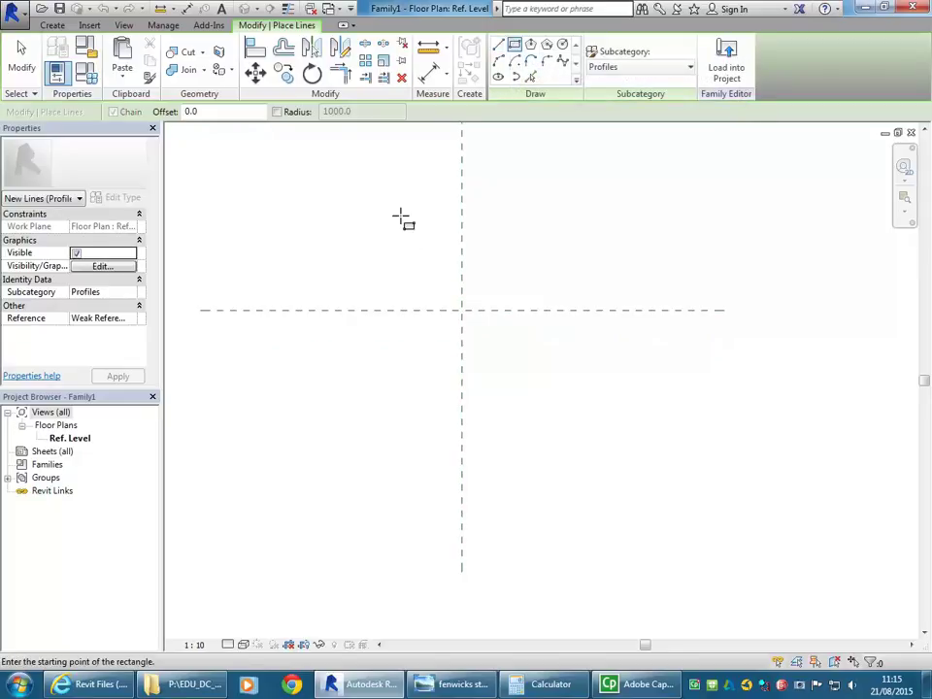
scroll(404, 217, "down", 2)
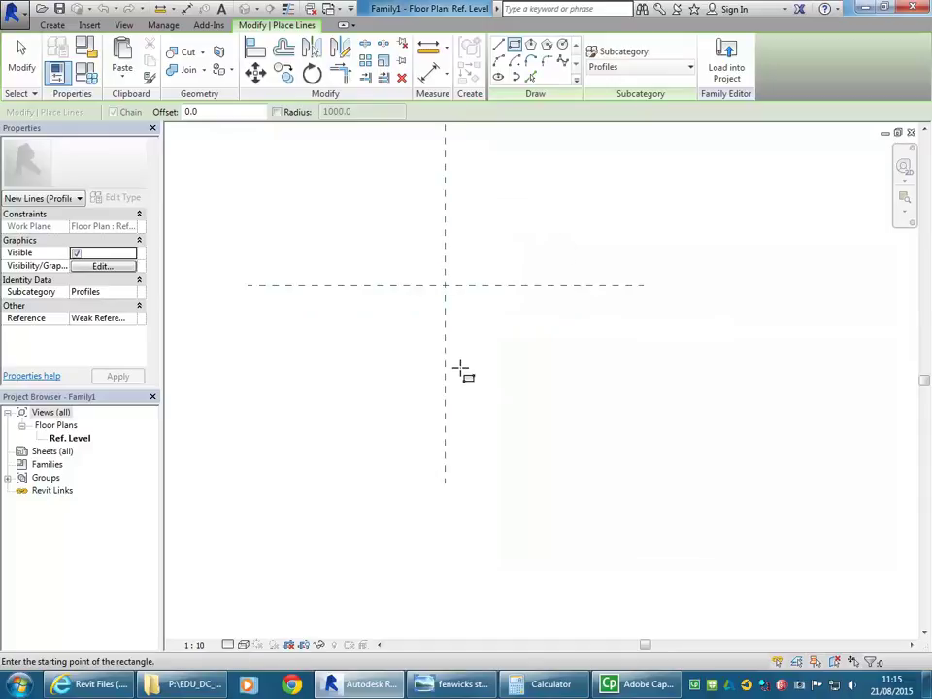
middle_click_drag(406, 278, 400, 309)
middle_click_drag(335, 338, 327, 391)
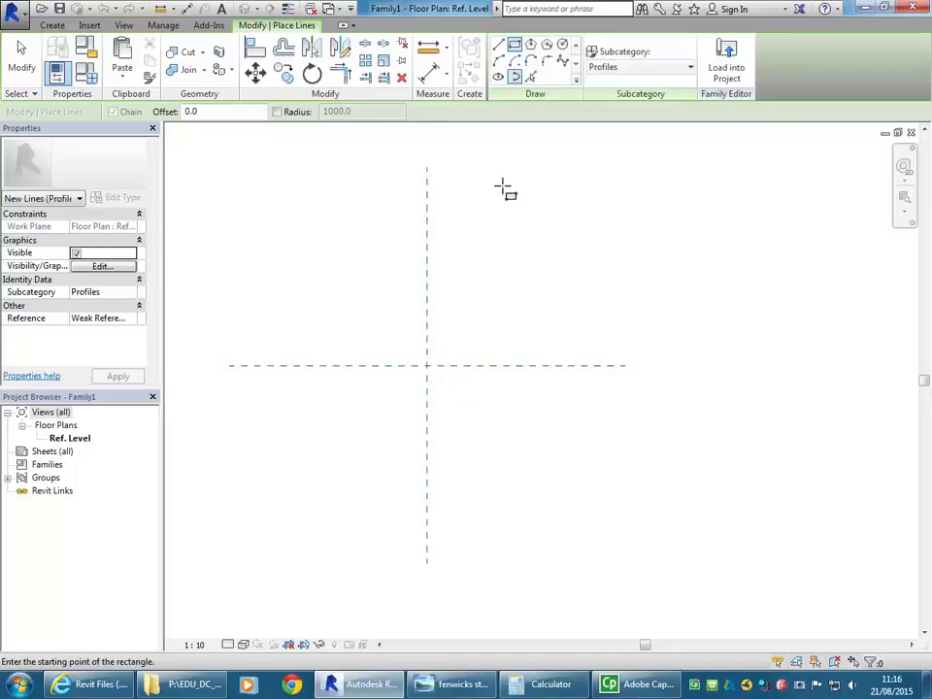
left_click(427, 366)
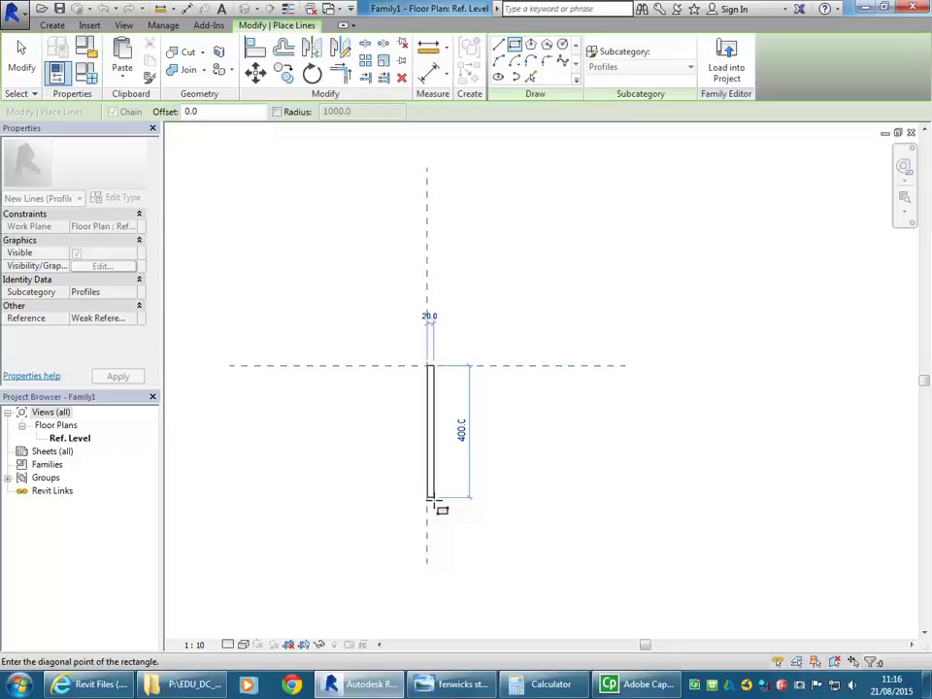
left_click(432, 499)
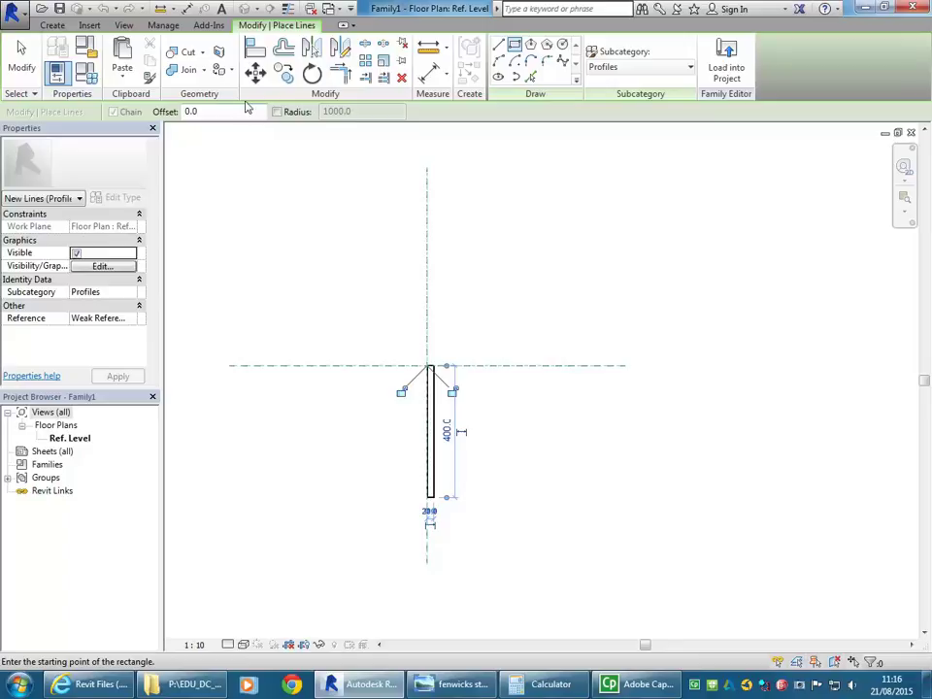
left_click(16, 9)
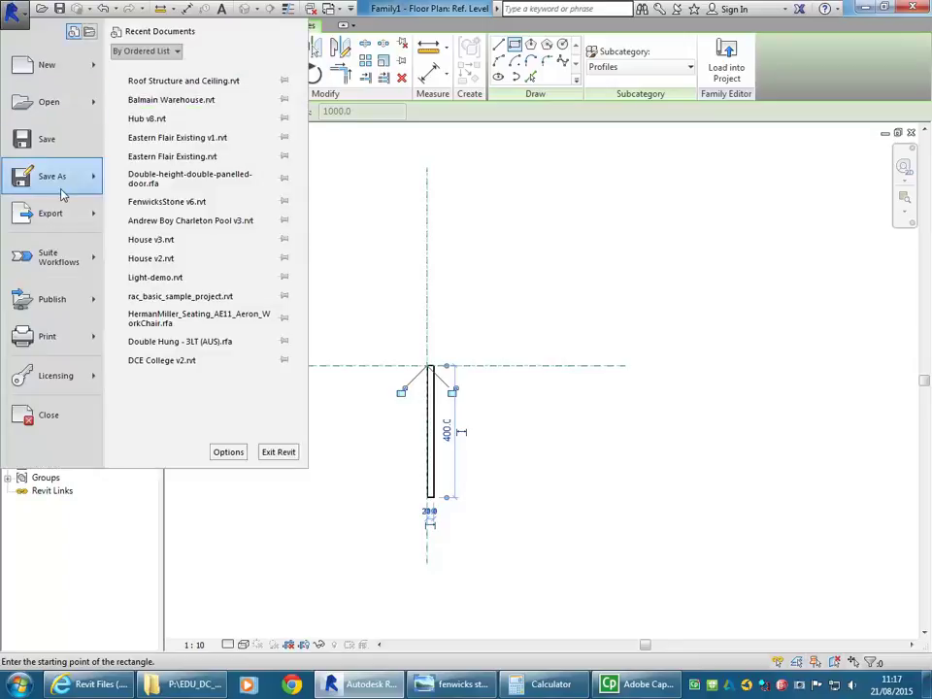
mouse_move(49, 183)
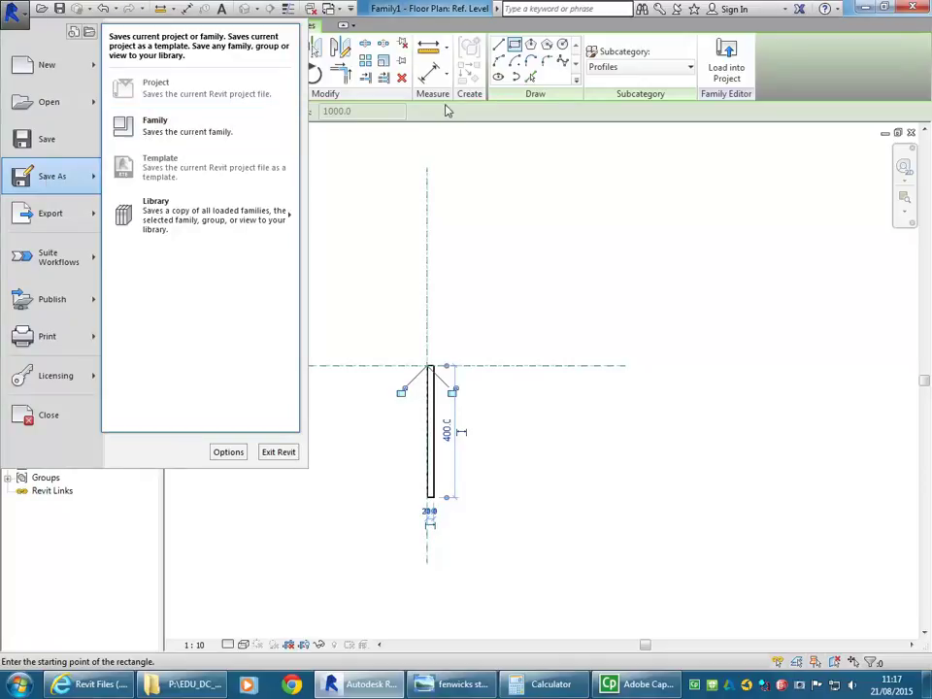
left_click(443, 233)
scroll(377, 364, "up", 2)
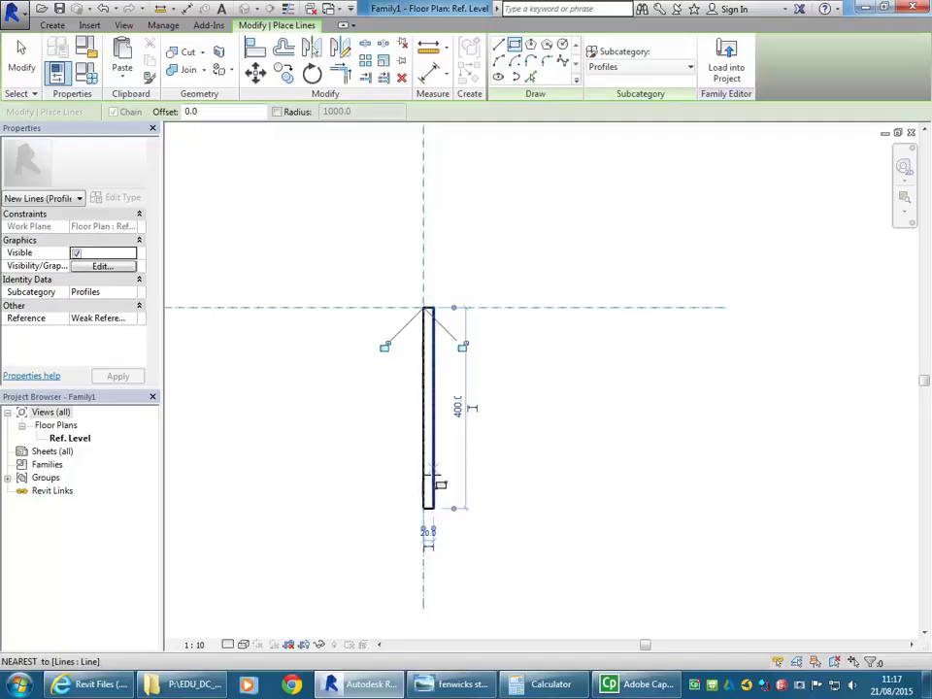
scroll(297, 250, "down", 1)
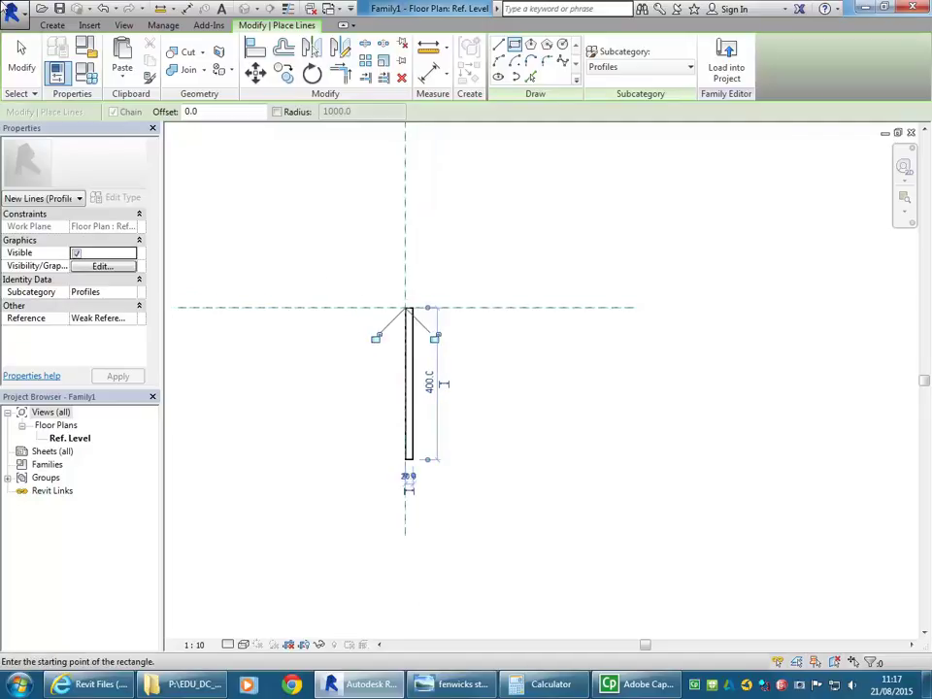
- Save the profile family in the Balmain Warehouse folder as Fascia 20 x 400mm
left_click(12, 9)
mouse_move(29, 184)
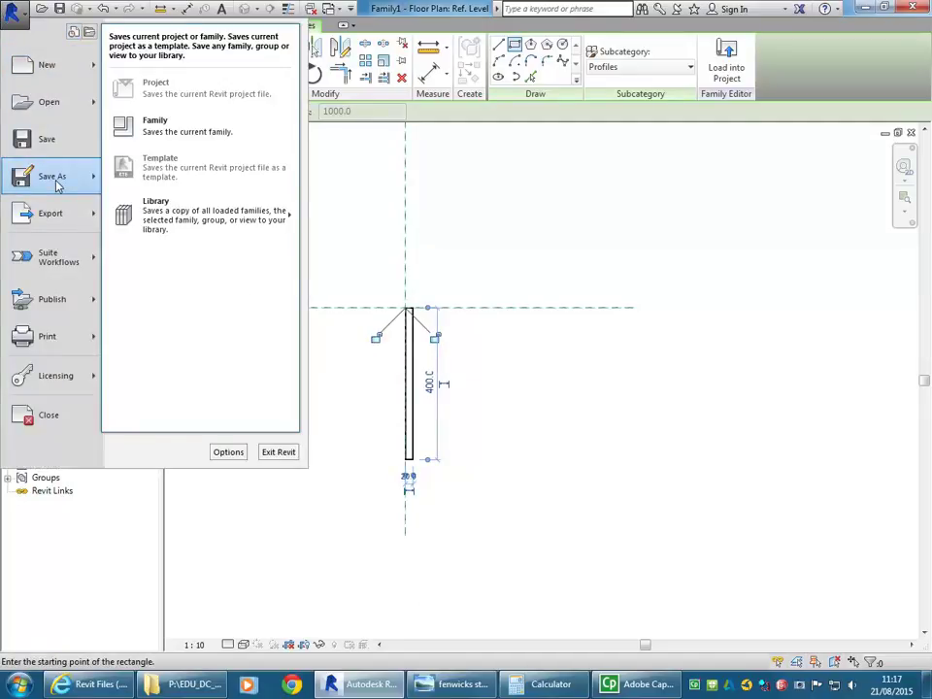
left_click(170, 133)
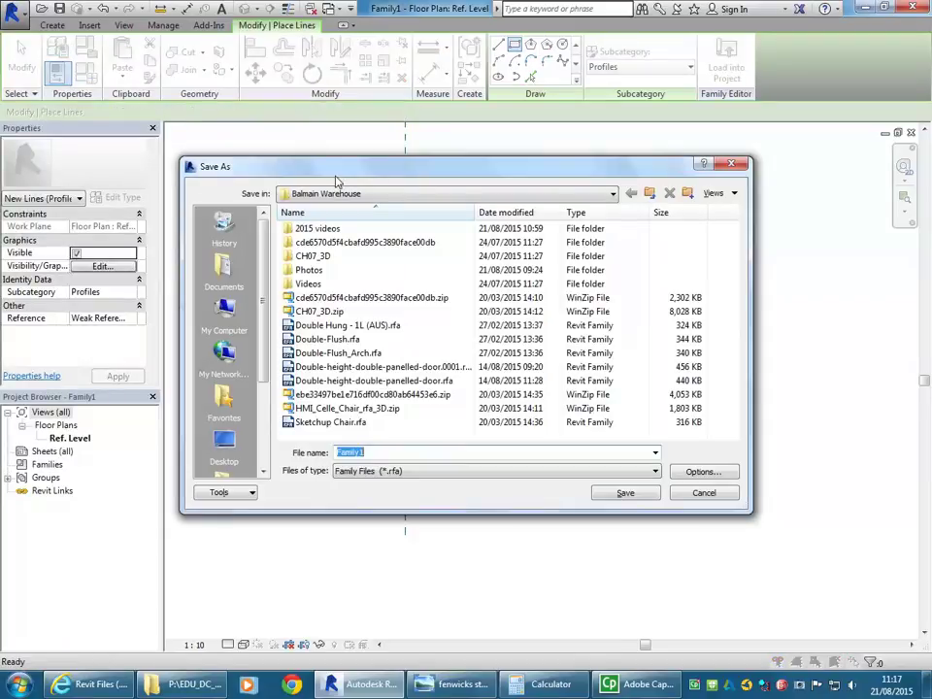
left_click(415, 199)
left_click(418, 201)
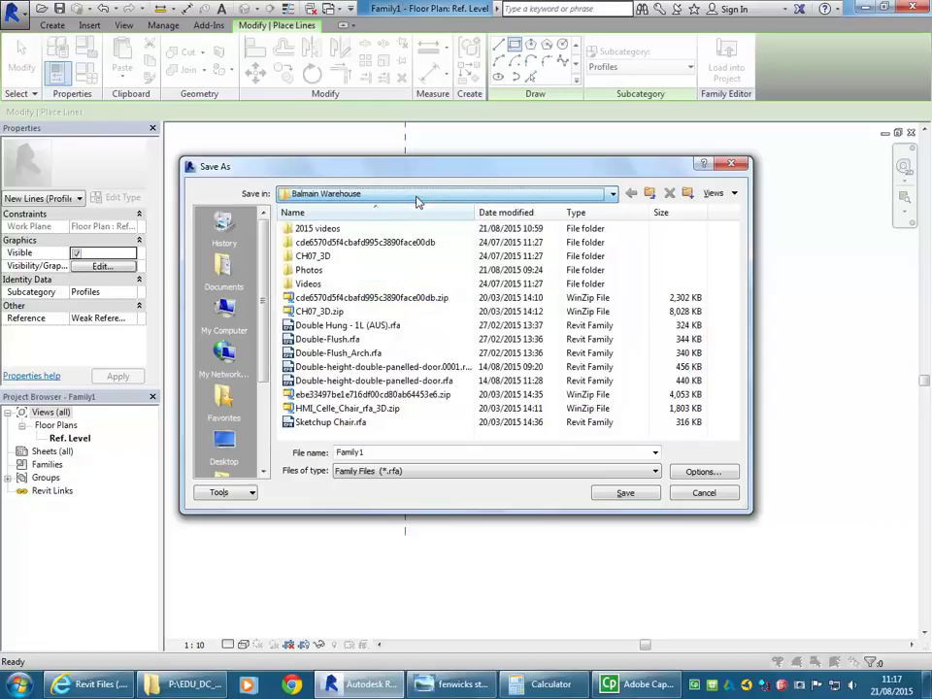
double_click(384, 456)
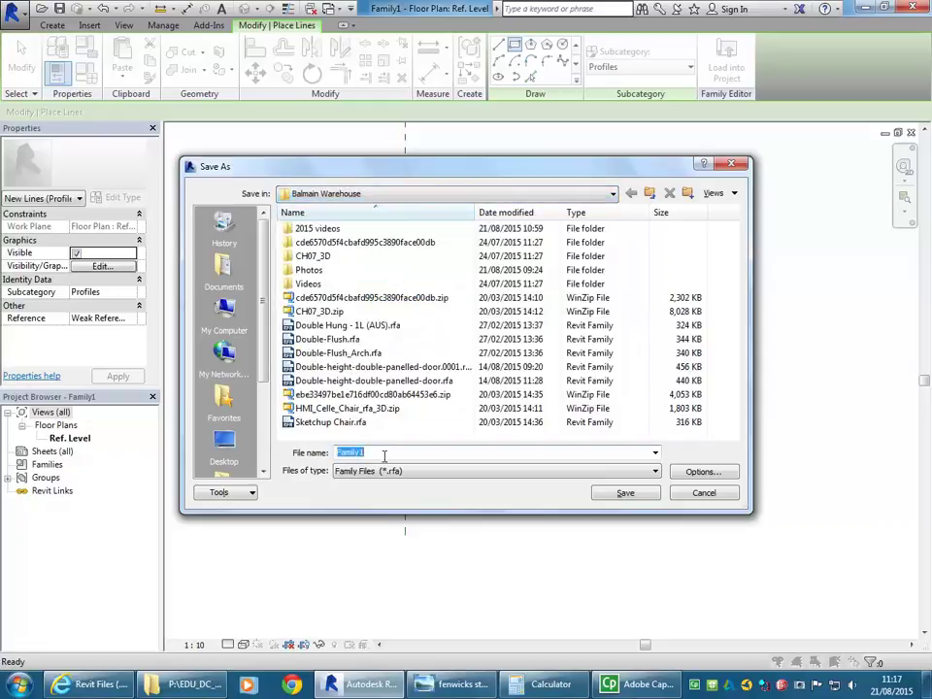
type("Fas")
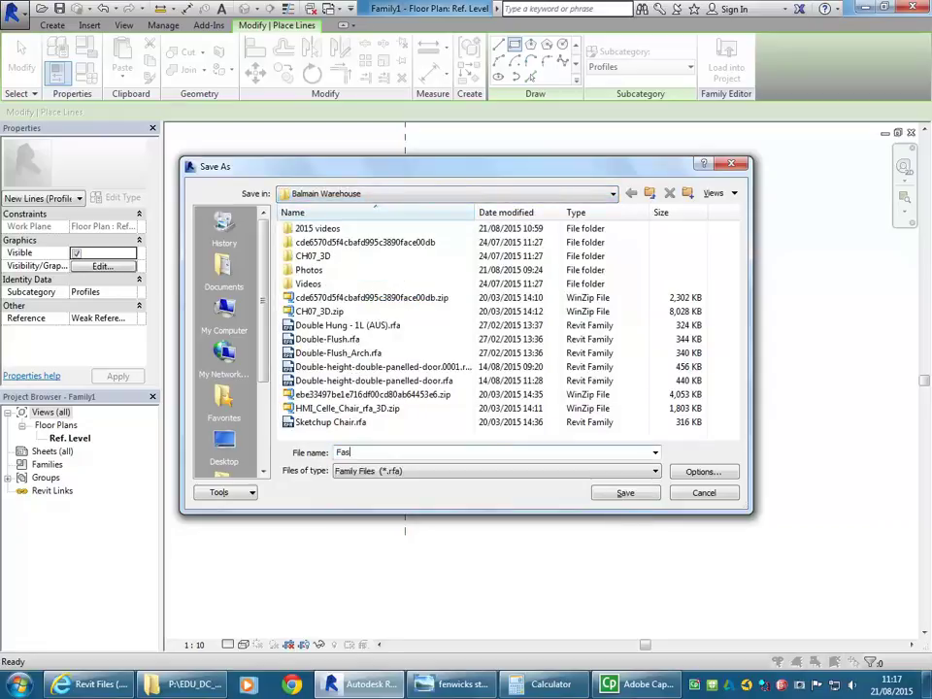
type("ia")
key("BackSpace")
key("BackSpace")
type("cia 20 x 400mm")
left_click(628, 495)
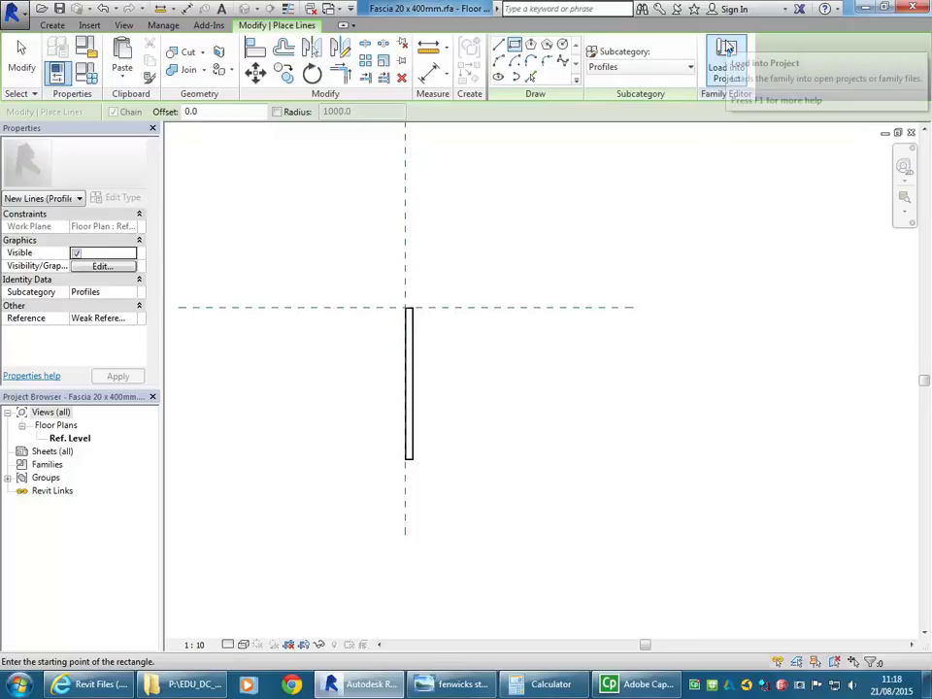
- Load the fascia profile family into the Balmain Warehouse.rvt project only
left_click(729, 53)
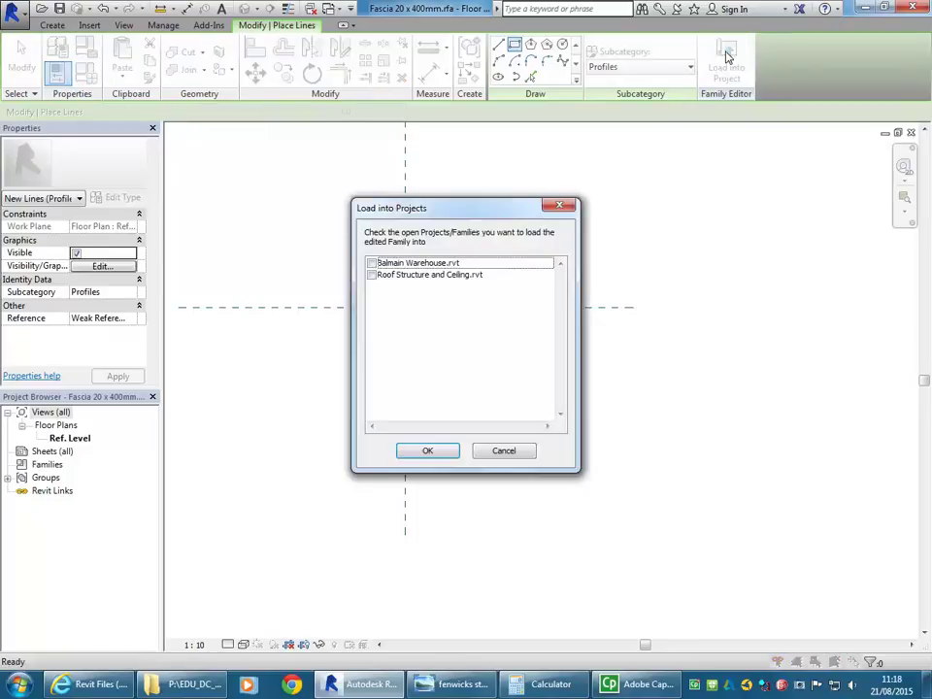
left_click(371, 265)
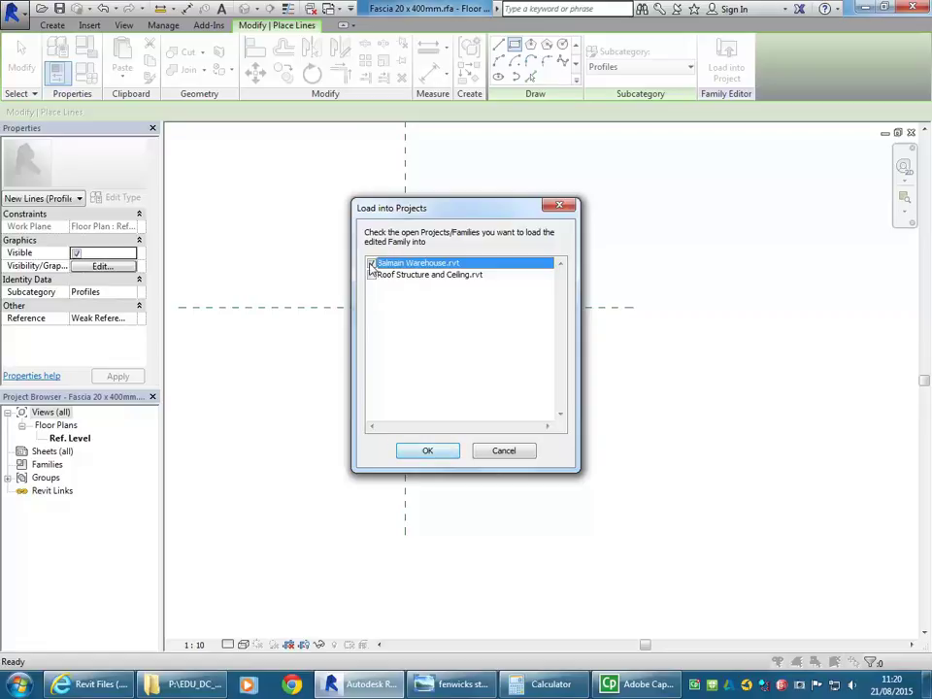
left_click(428, 452)
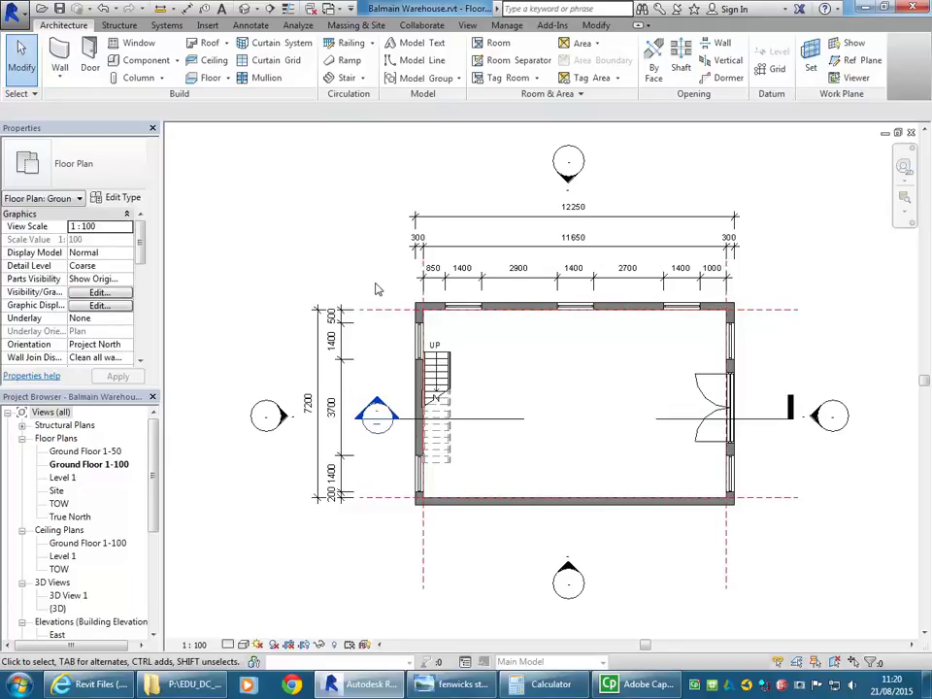
- Open the {3D} view and select the existing fascia along the roof edge
scroll(60, 583, "down", 2)
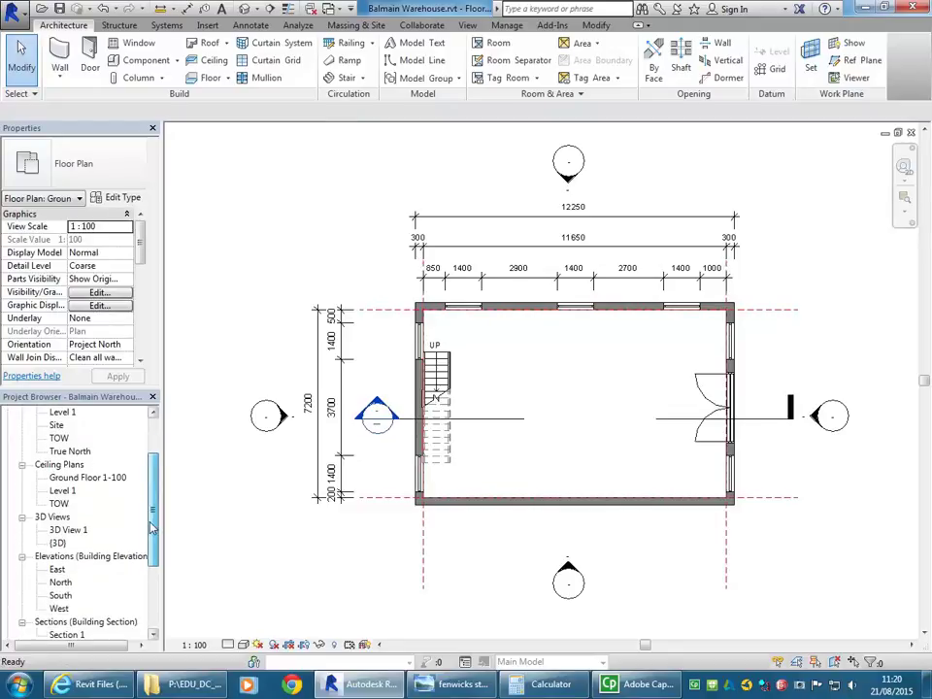
double_click(58, 542)
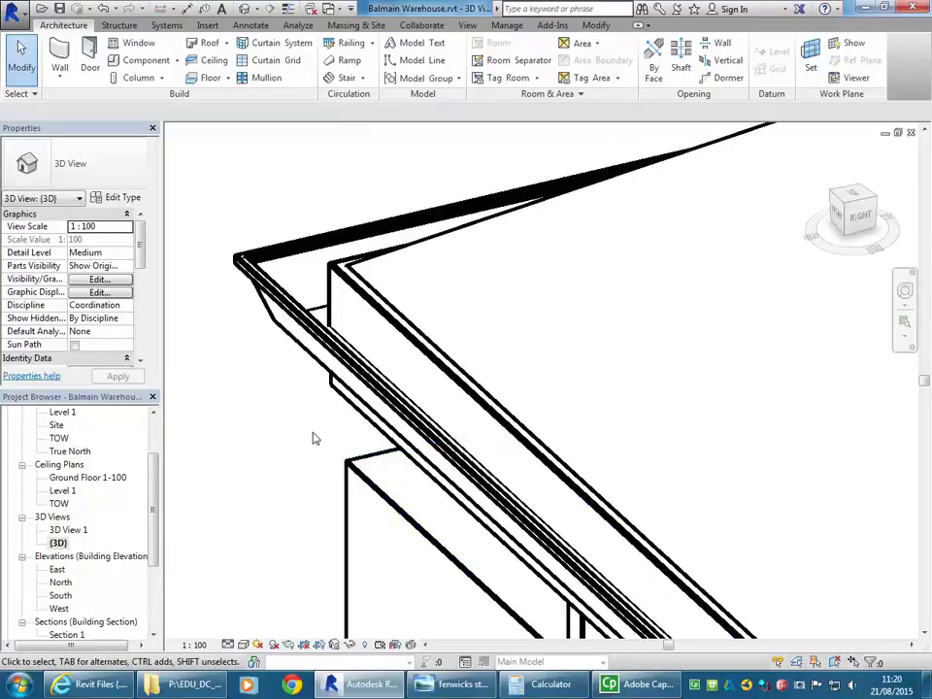
left_click(348, 406)
left_click(276, 496)
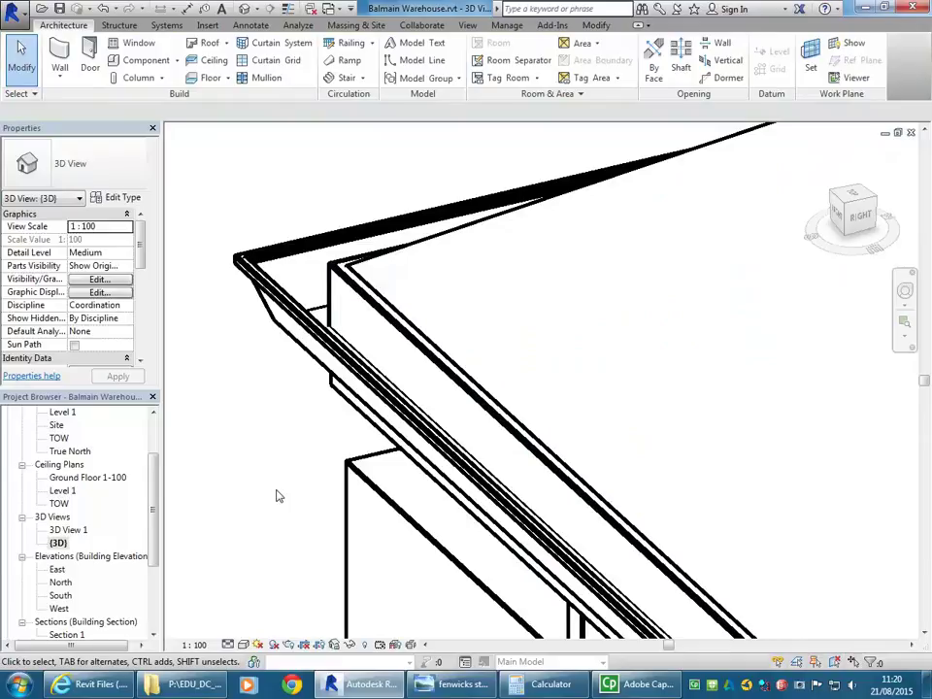
left_click(354, 408)
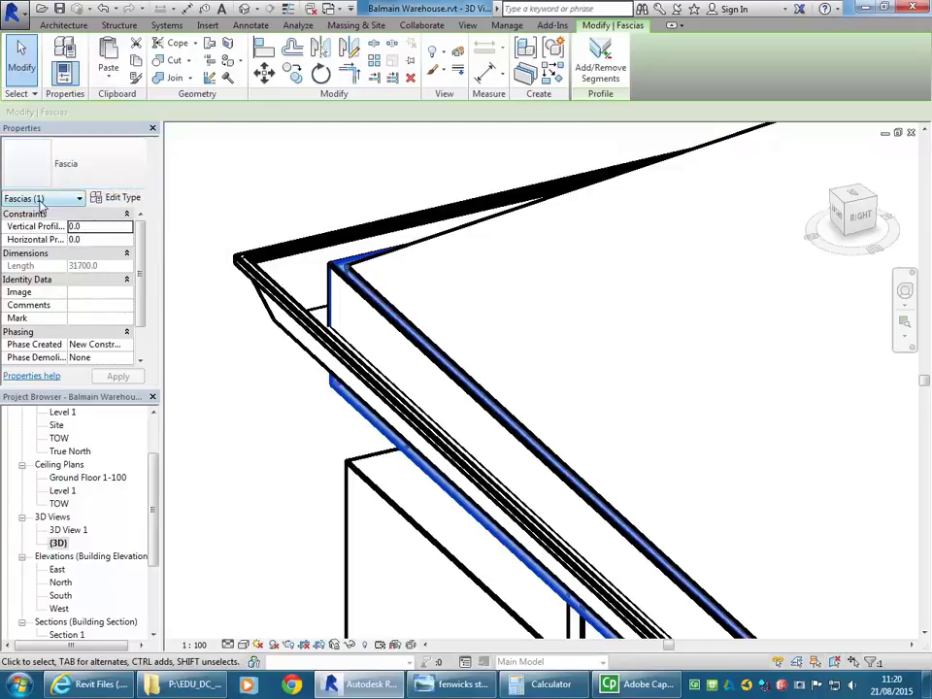
- Set the Fascia type's profile to Fascia 20 x 400mm, deleting the gutter that conflicts with the change
left_click(122, 201)
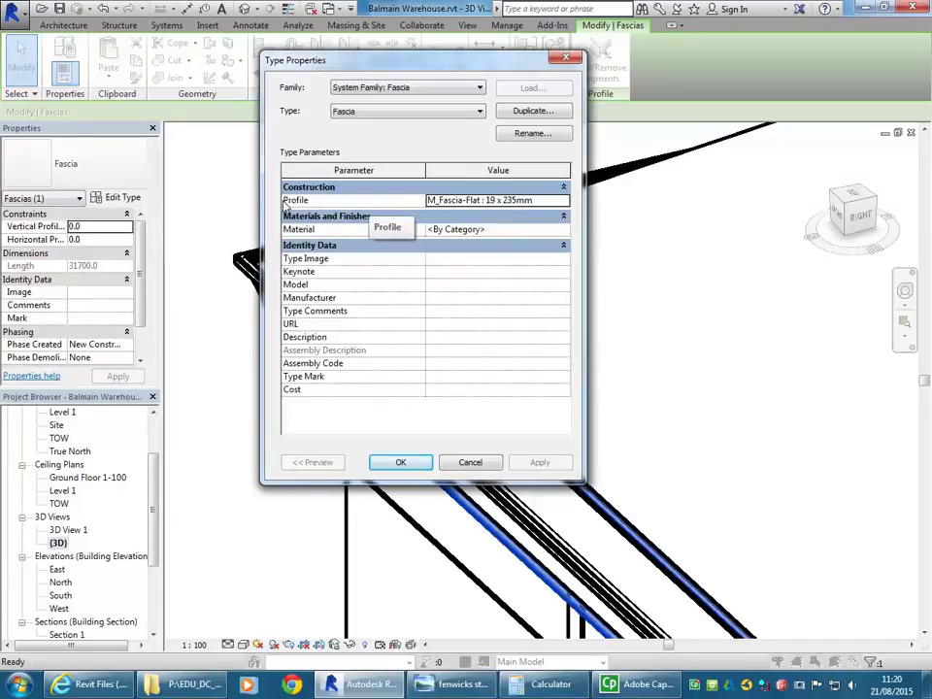
left_click(488, 200)
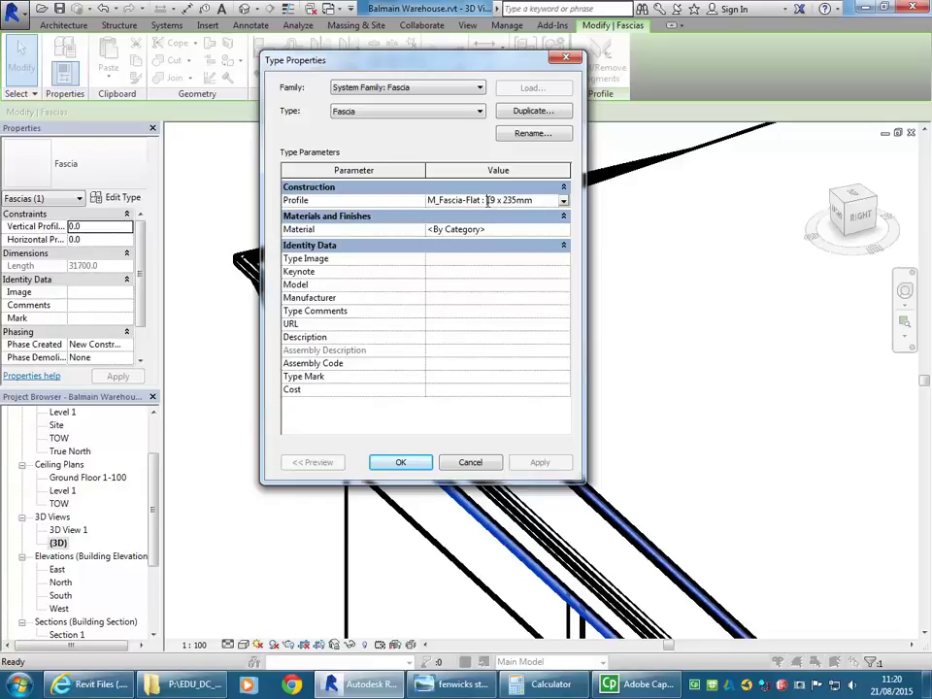
left_click(564, 200)
left_click(563, 200)
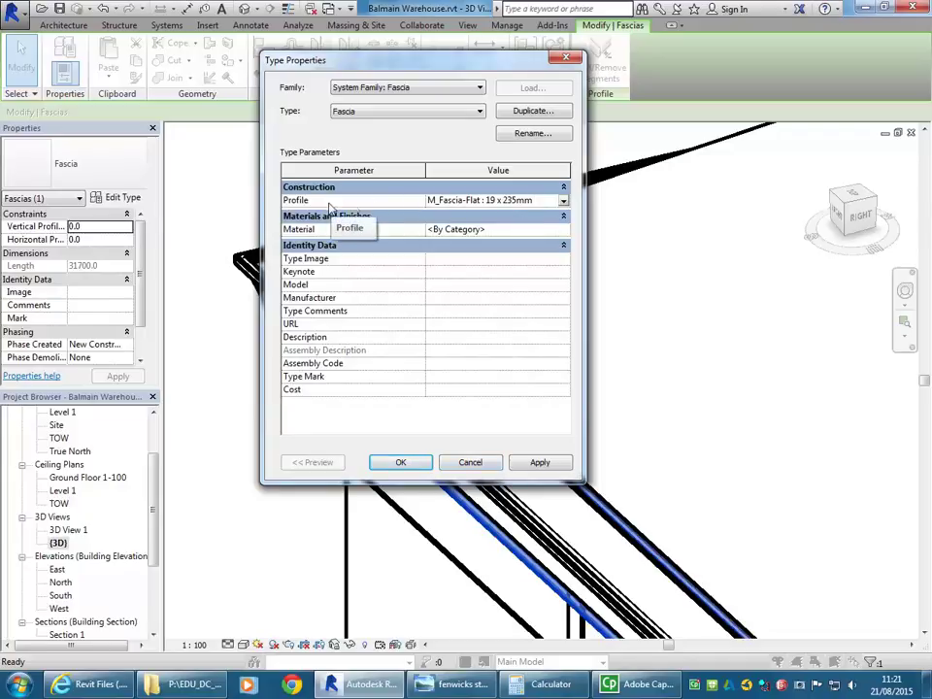
left_click(563, 200)
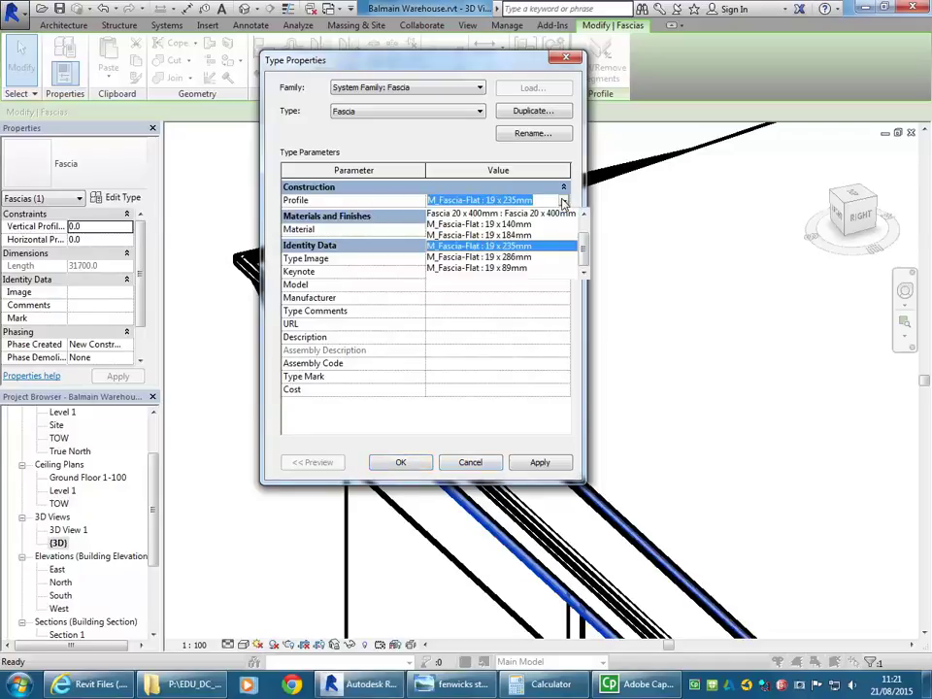
scroll(448, 235, "up", 1)
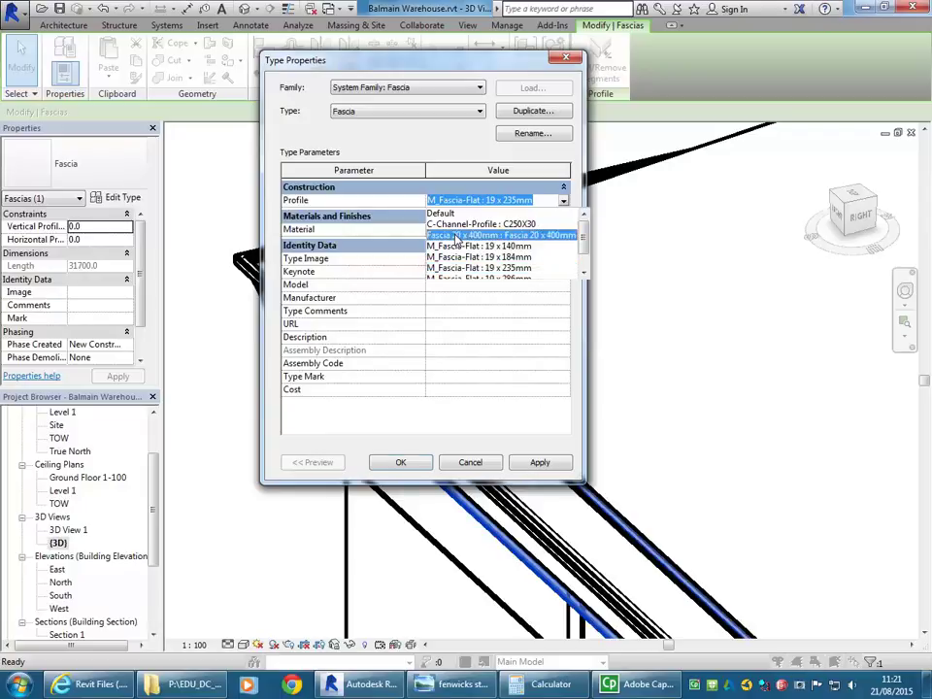
left_click(456, 236)
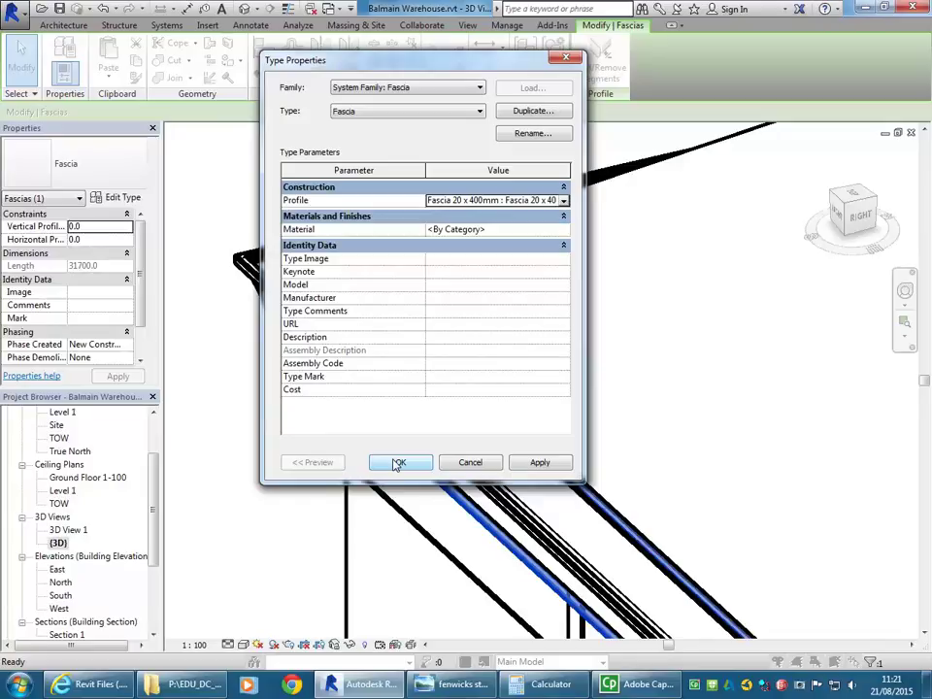
left_click(396, 465)
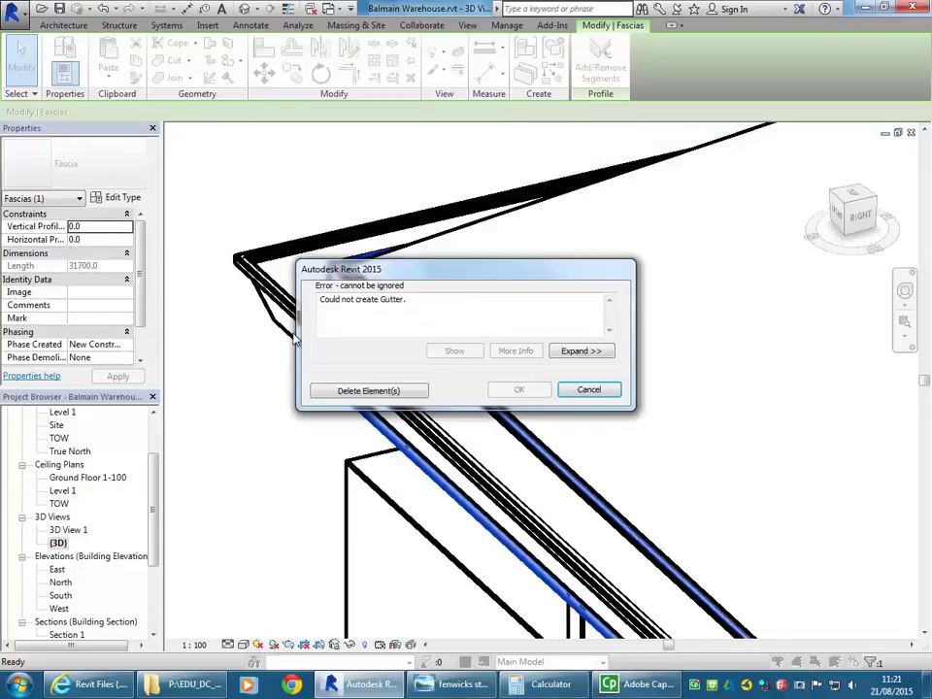
left_click(367, 391)
- Place a roof gutter along the upper edge of the fascia on the windowless long side of the building
scroll(309, 273, "down", 5)
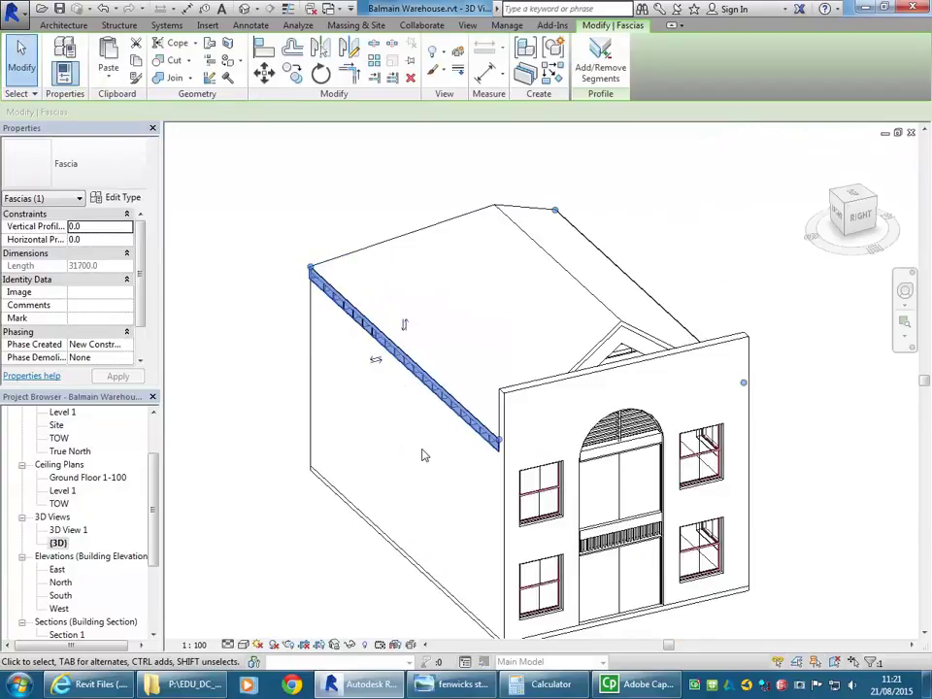
scroll(497, 446, "up", 10)
scroll(529, 377, "up", 2)
scroll(530, 377, "down", 6)
left_click(494, 499)
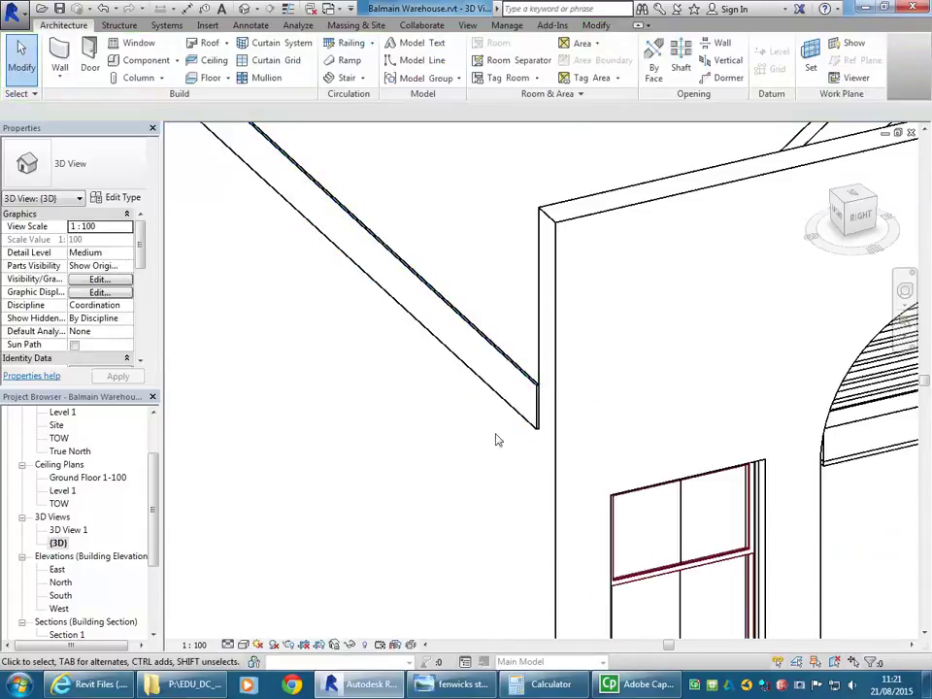
middle_click_drag(500, 327, 479, 377)
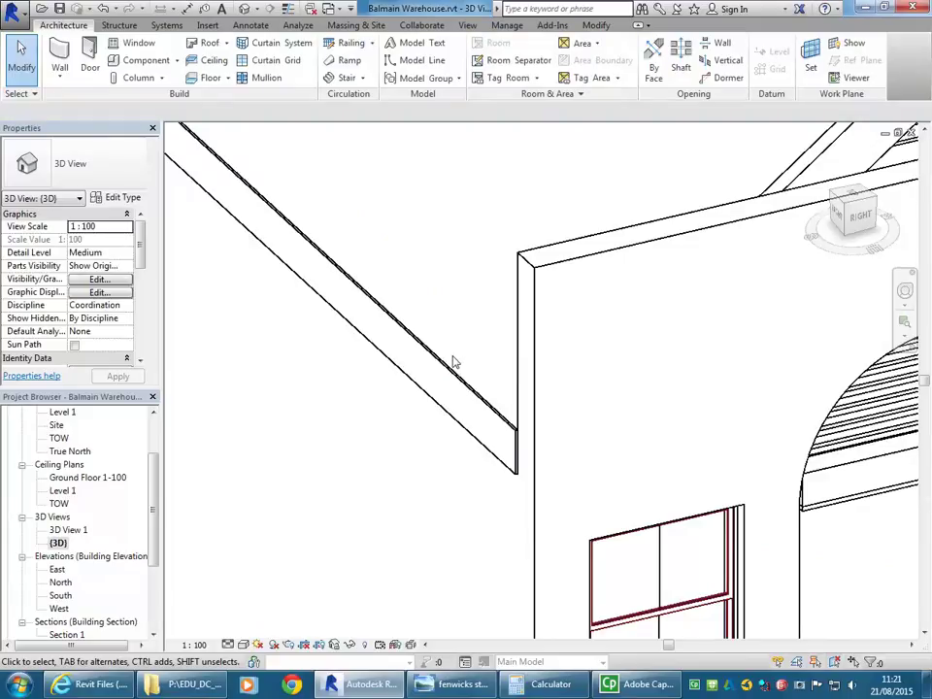
middle_click_drag(453, 363, 477, 381)
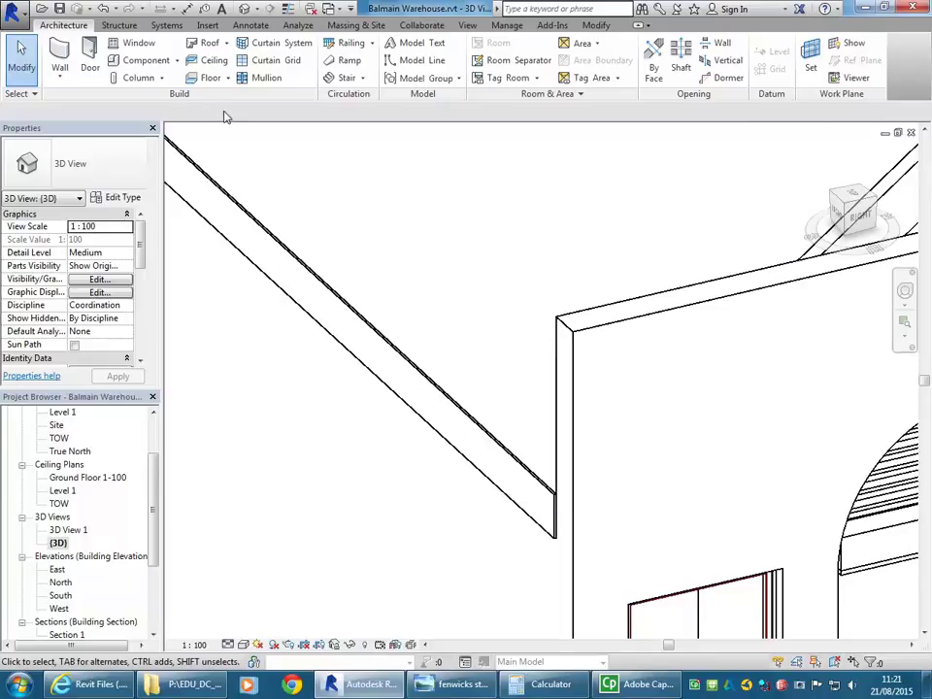
left_click(226, 43)
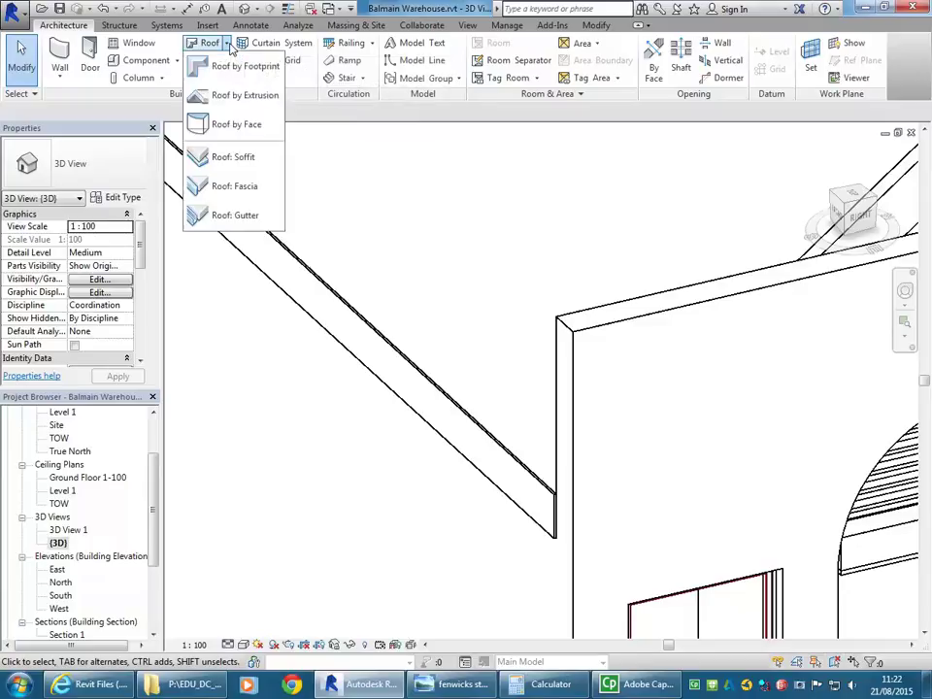
left_click(226, 216)
middle_click_drag(355, 294, 455, 427, "shift")
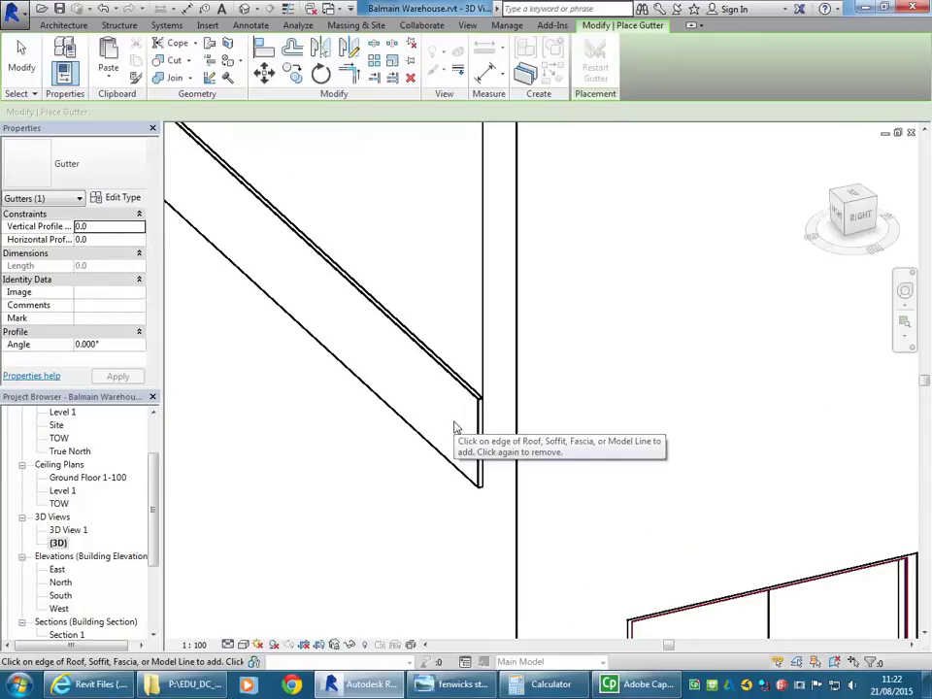
left_click(436, 367)
- Continue the gutter around the corner along the fascia at the rear end of the roof
scroll(437, 367, "down", 5)
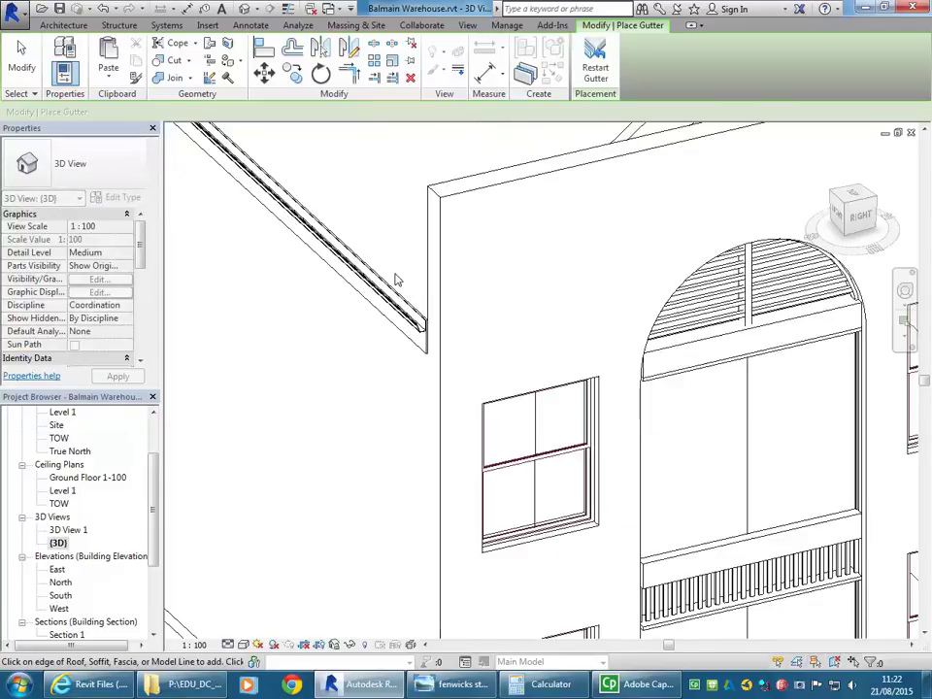
middle_click_drag(395, 276, 445, 350)
scroll(370, 293, "up", 3)
scroll(370, 293, "up", 5)
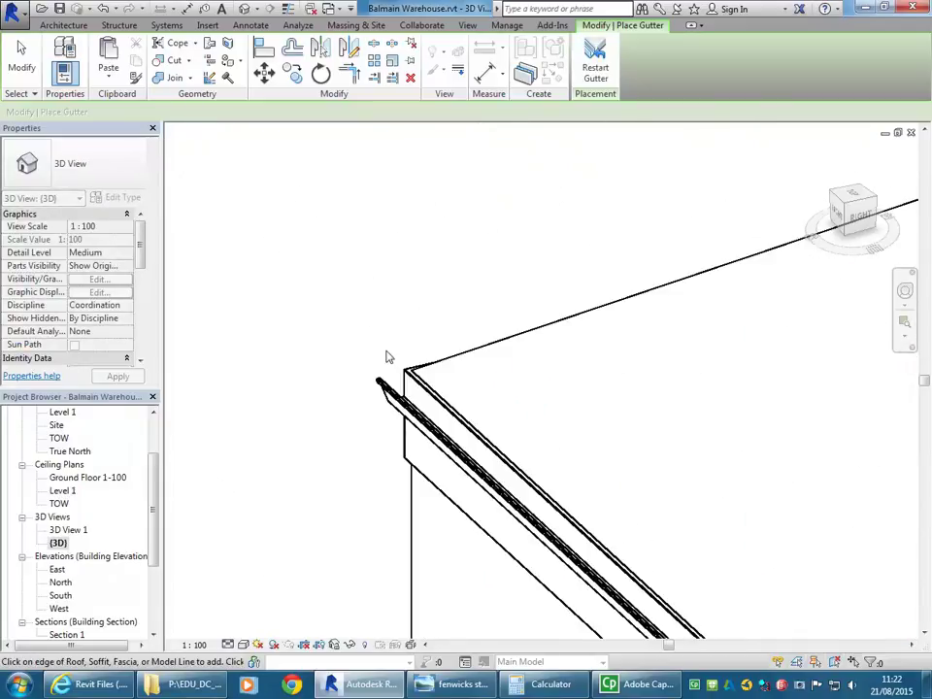
left_click(413, 381)
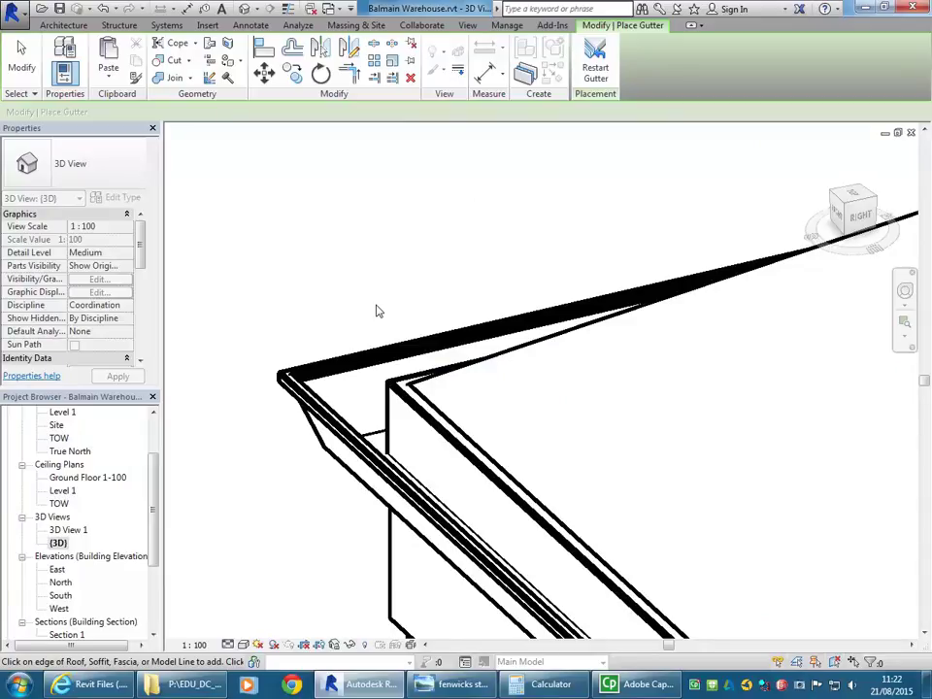
- Continue the gutter along the fascia on the opposite long side with the windows, and check the roof from all round
scroll(378, 311, "down", 2)
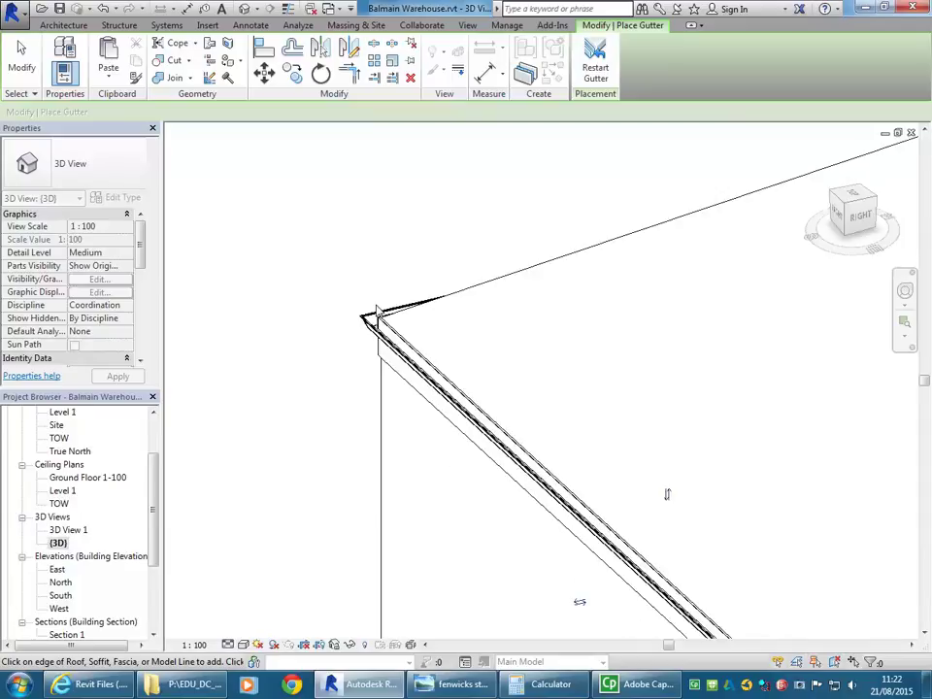
scroll(379, 313, "down", 2)
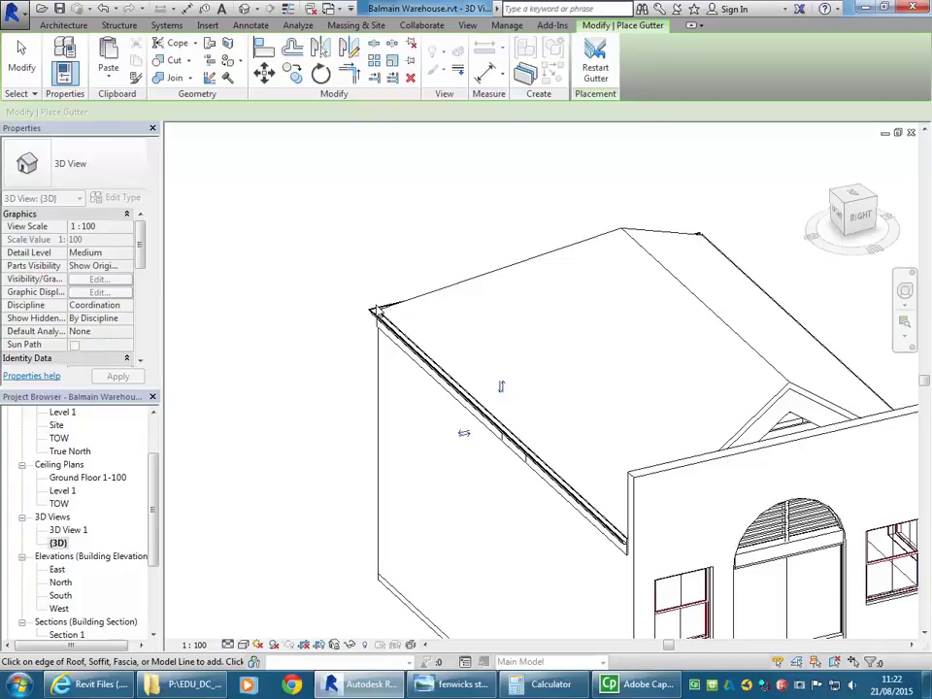
scroll(377, 310, "down", 8)
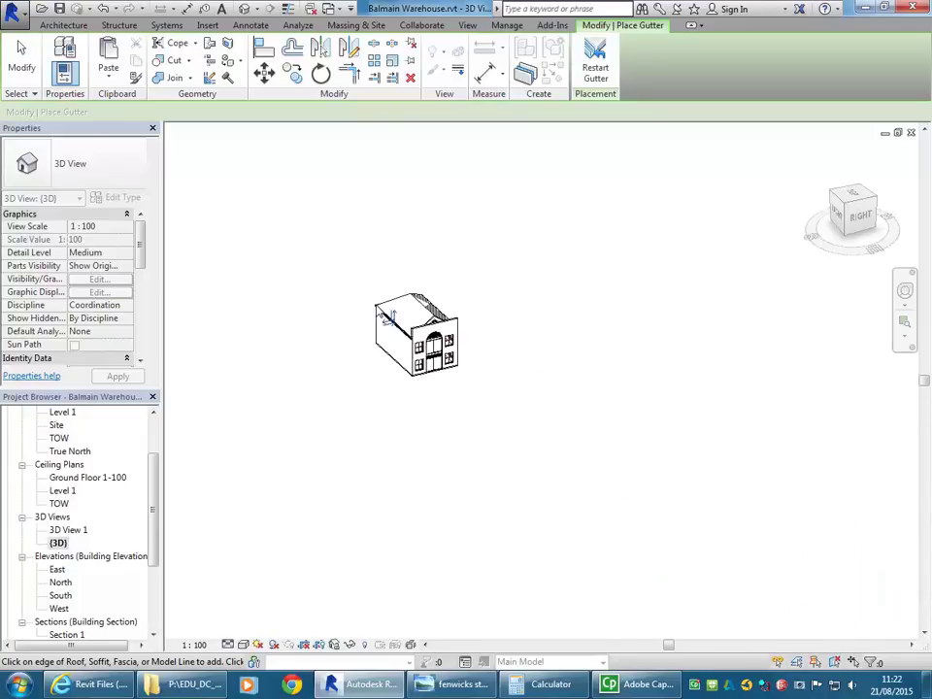
scroll(388, 314, "down", 4)
middle_click_drag(389, 315, 424, 315, "shift")
scroll(351, 320, "up", 10)
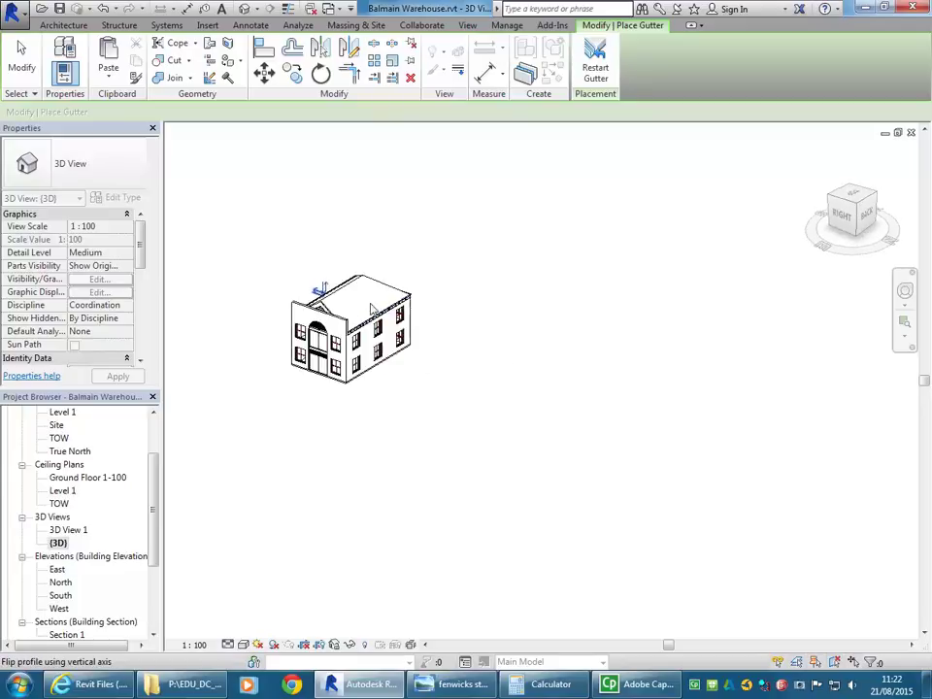
scroll(372, 332, "up", 4)
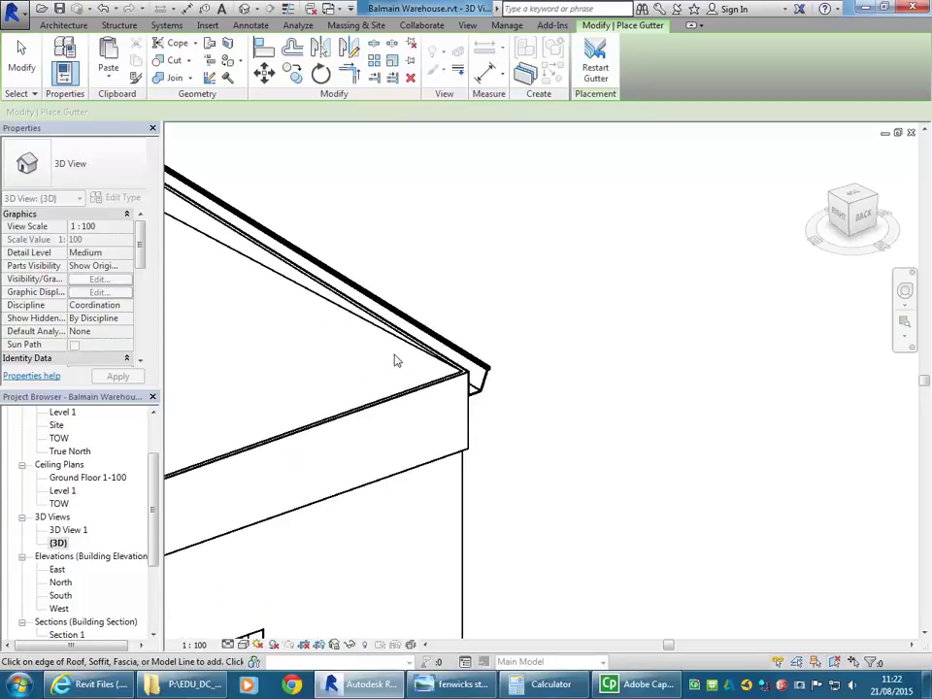
scroll(417, 391, "up", 1)
scroll(356, 333, "down", 10)
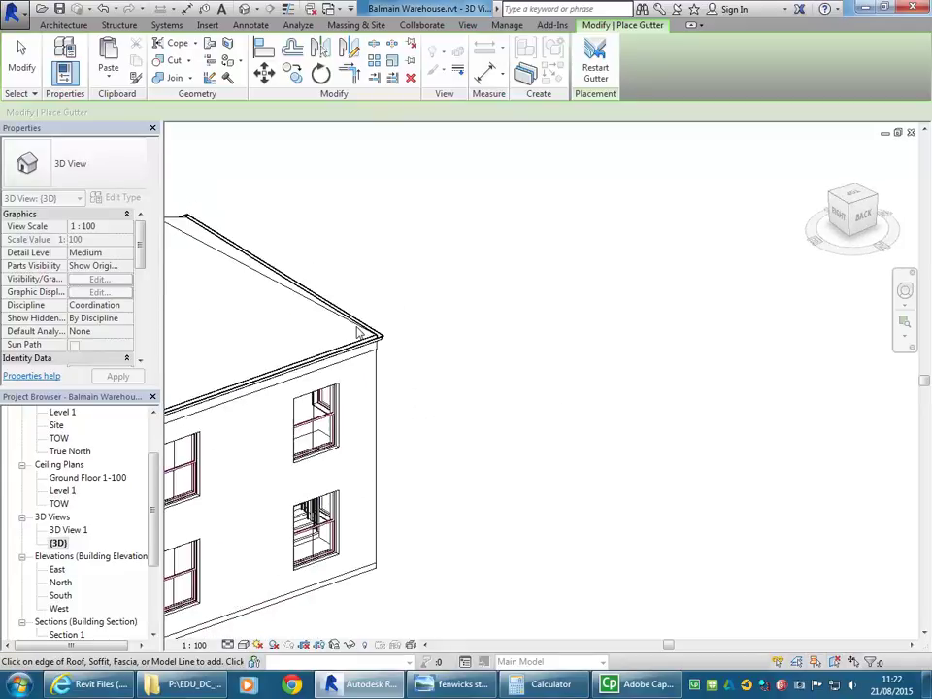
mouse_move(301, 343)
middle_mouse_down("shift")
mouse_move(308, 291)
mouse_move(312, 339)
middle_mouse_up("shift")
scroll(395, 392, "up", 3)
scroll(395, 392, "down", 2)
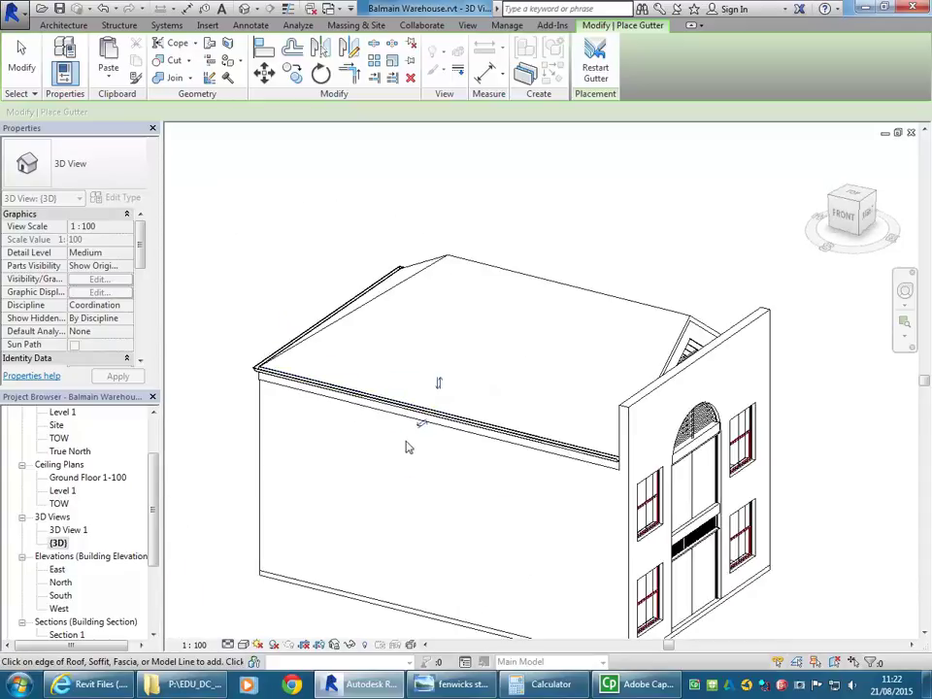